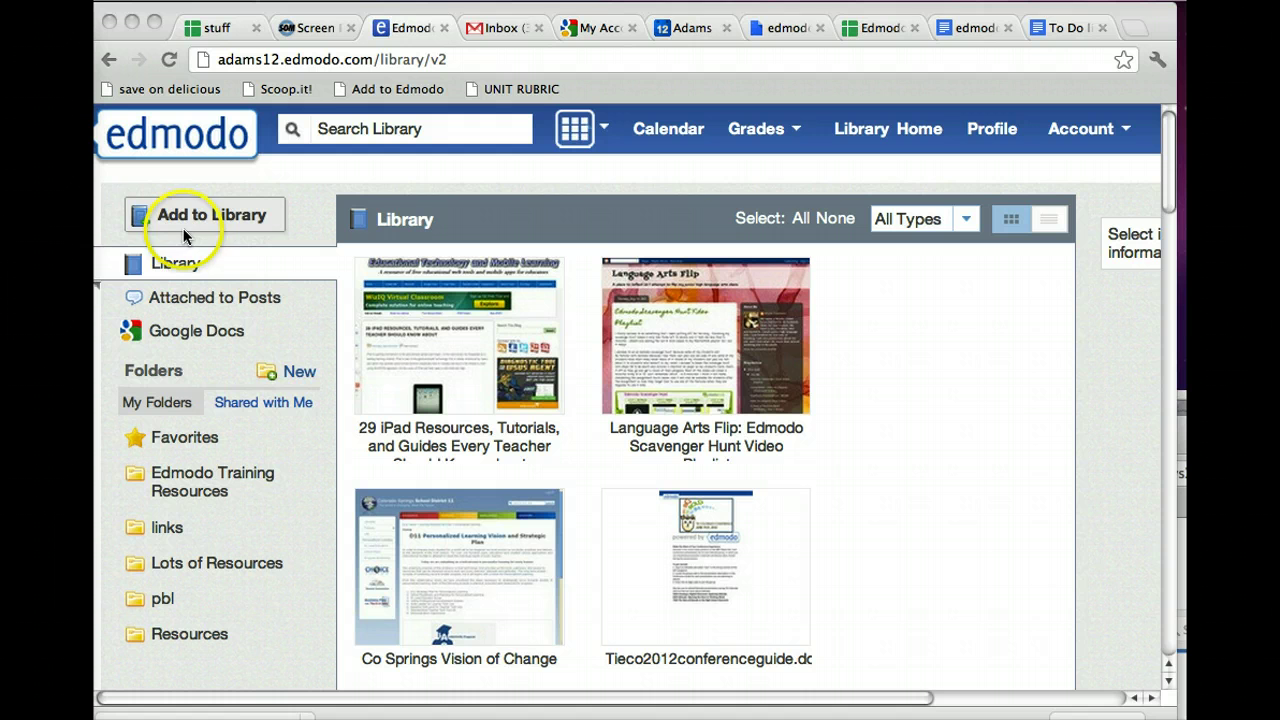
# Step: Open the Library's Google Docs tab and begin connecting it to Google Docs
pyautogui.click(230, 345)
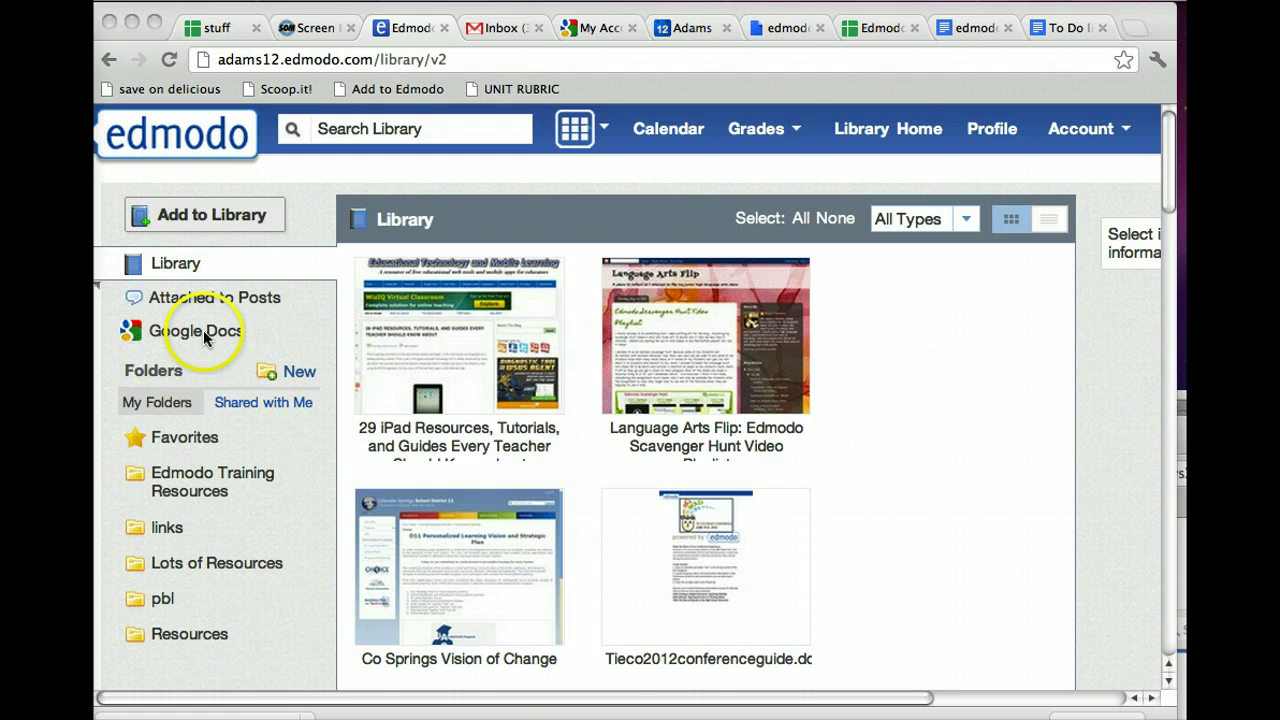
pyautogui.click(196, 333)
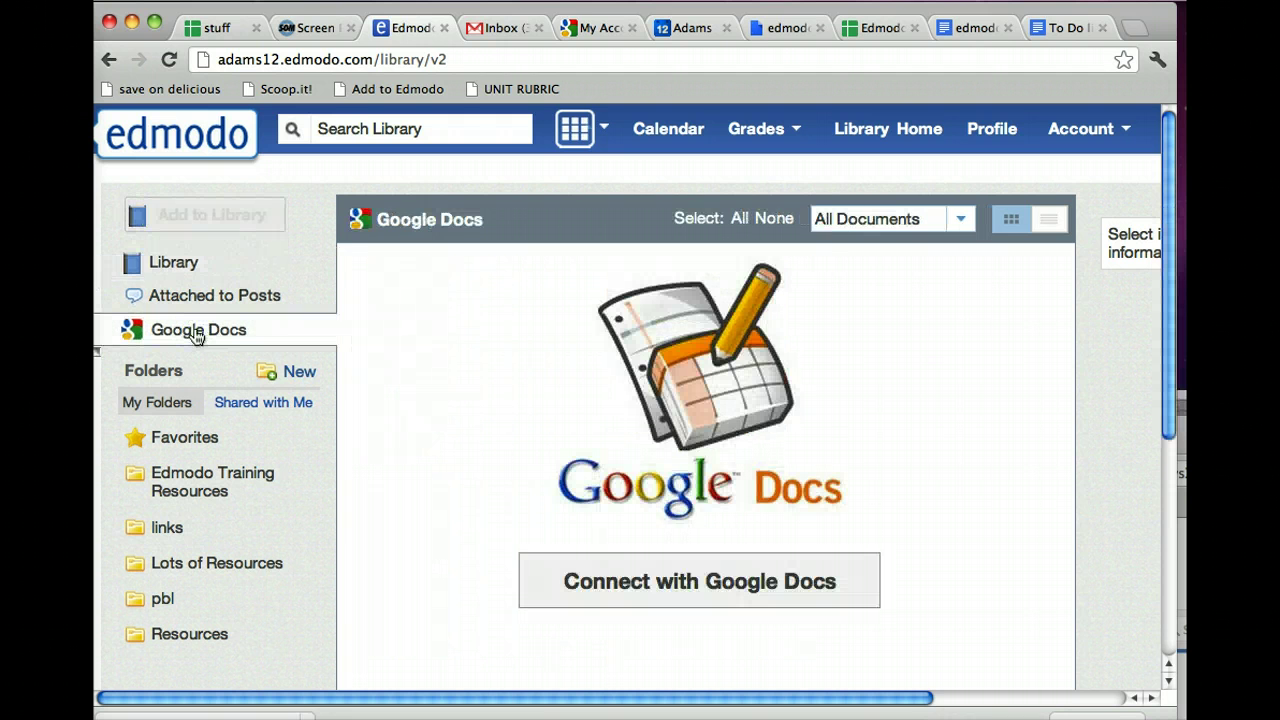
pyautogui.click(682, 586)
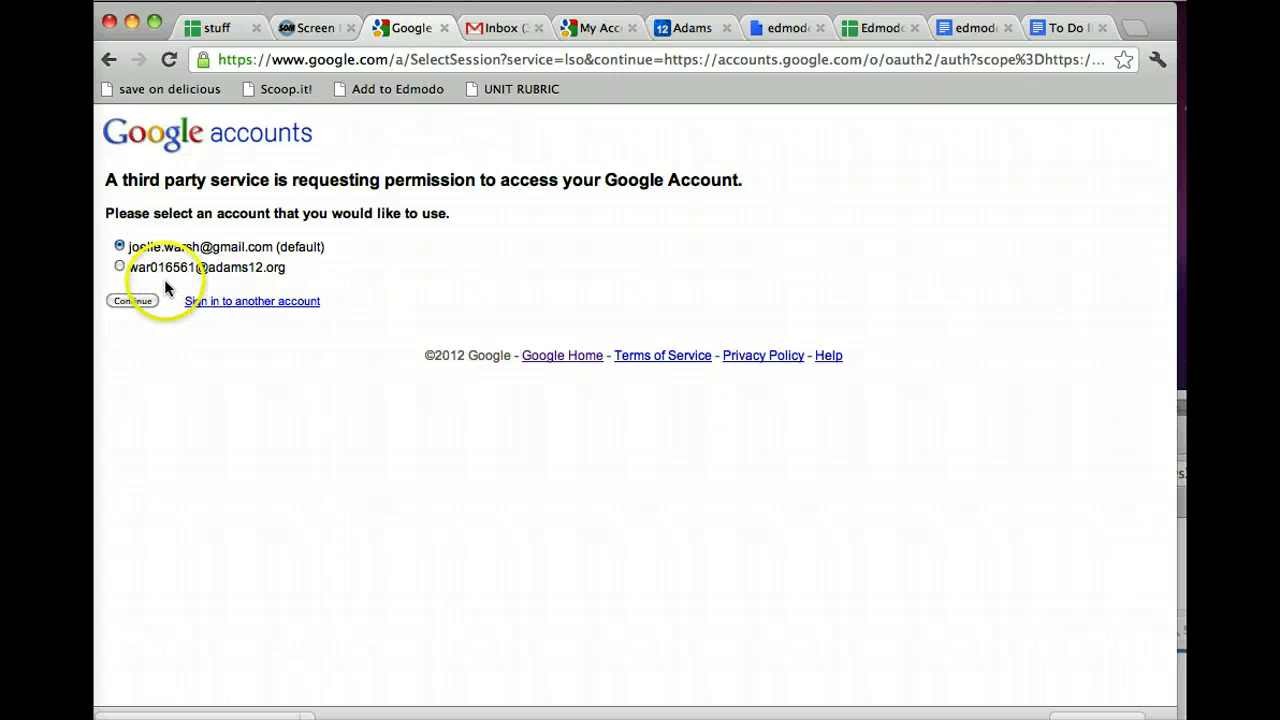
# Step: Choose the second listed school Google account and allow Edmodo access to its documents
pyautogui.click(120, 268)
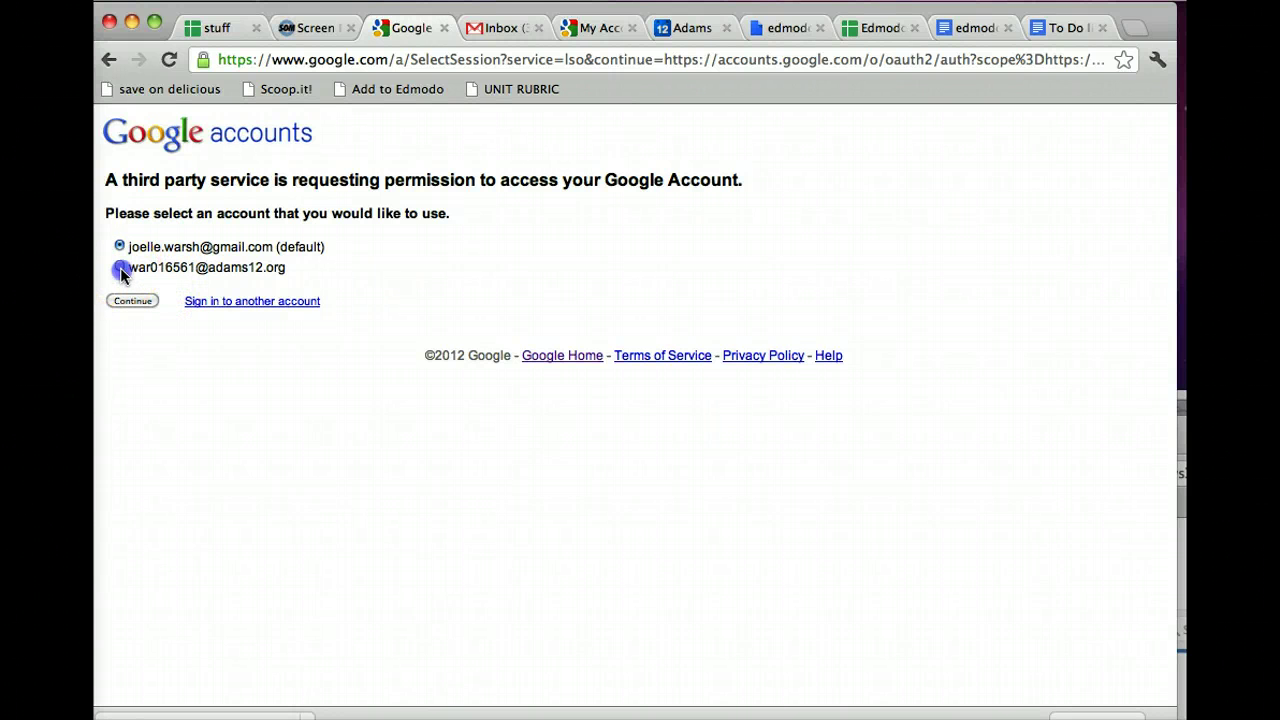
pyautogui.click(121, 269)
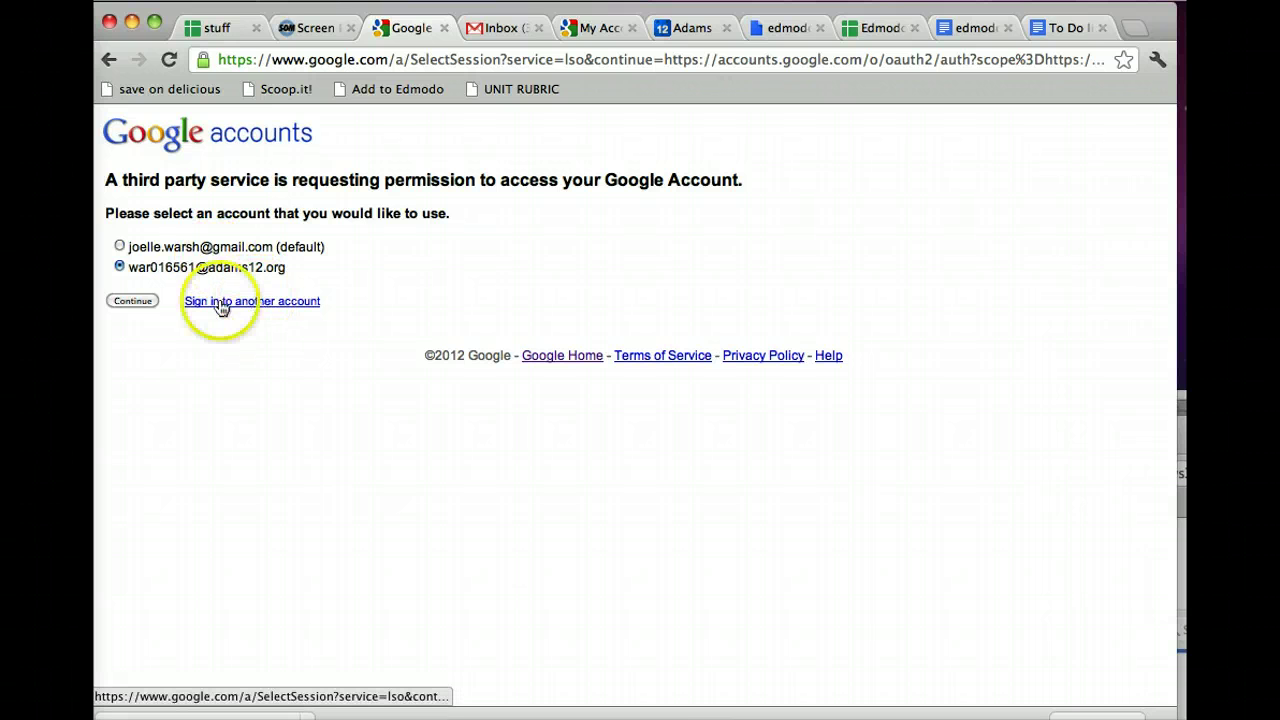
pyautogui.click(134, 301)
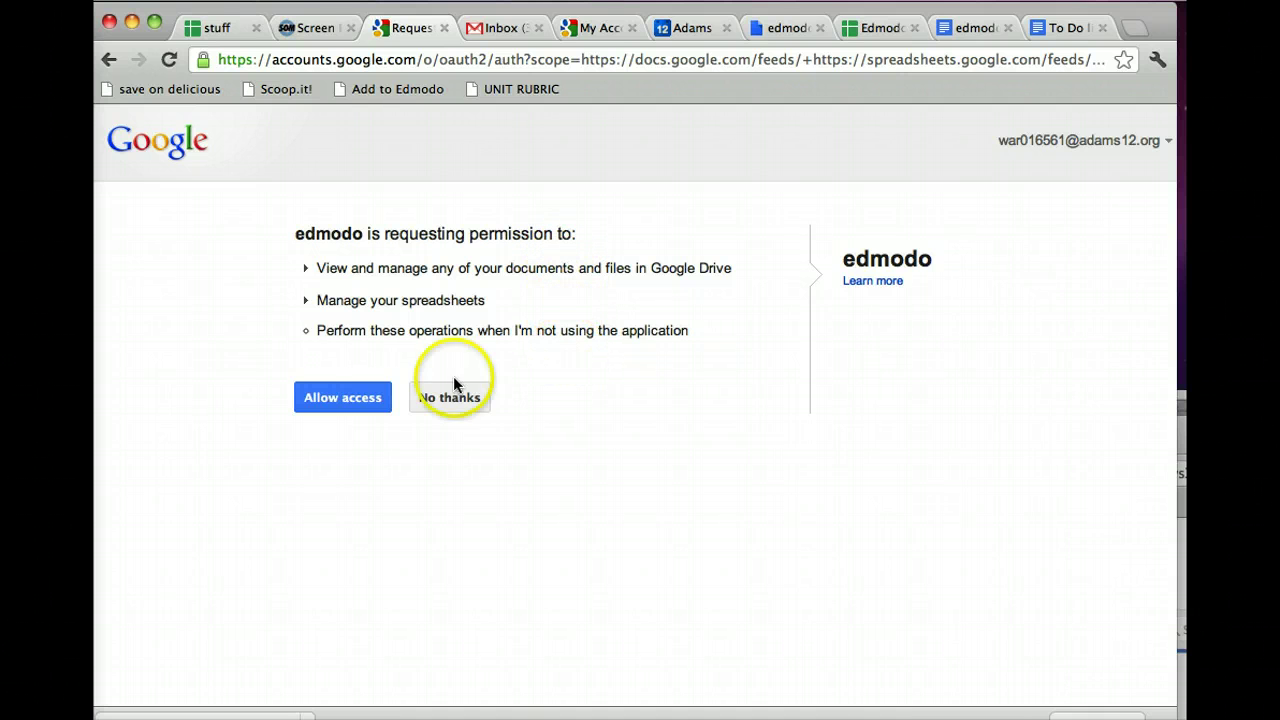
pyautogui.click(350, 400)
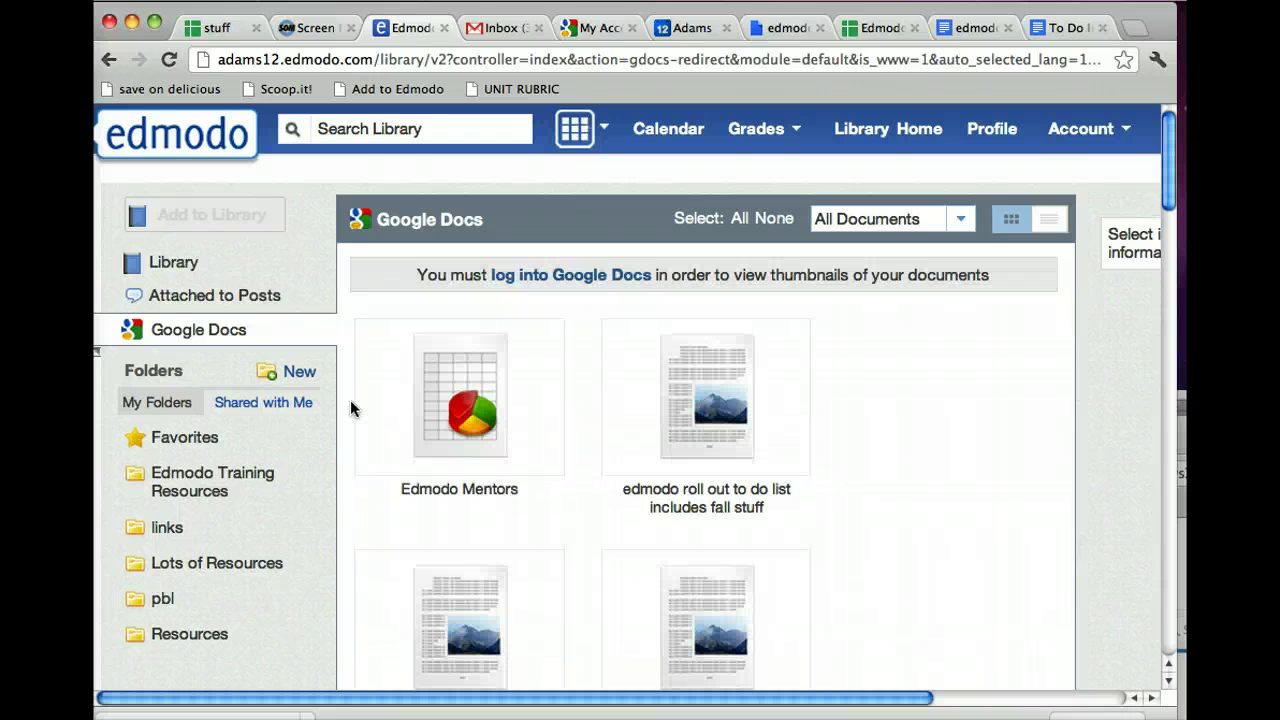
pyautogui.click(213, 332)
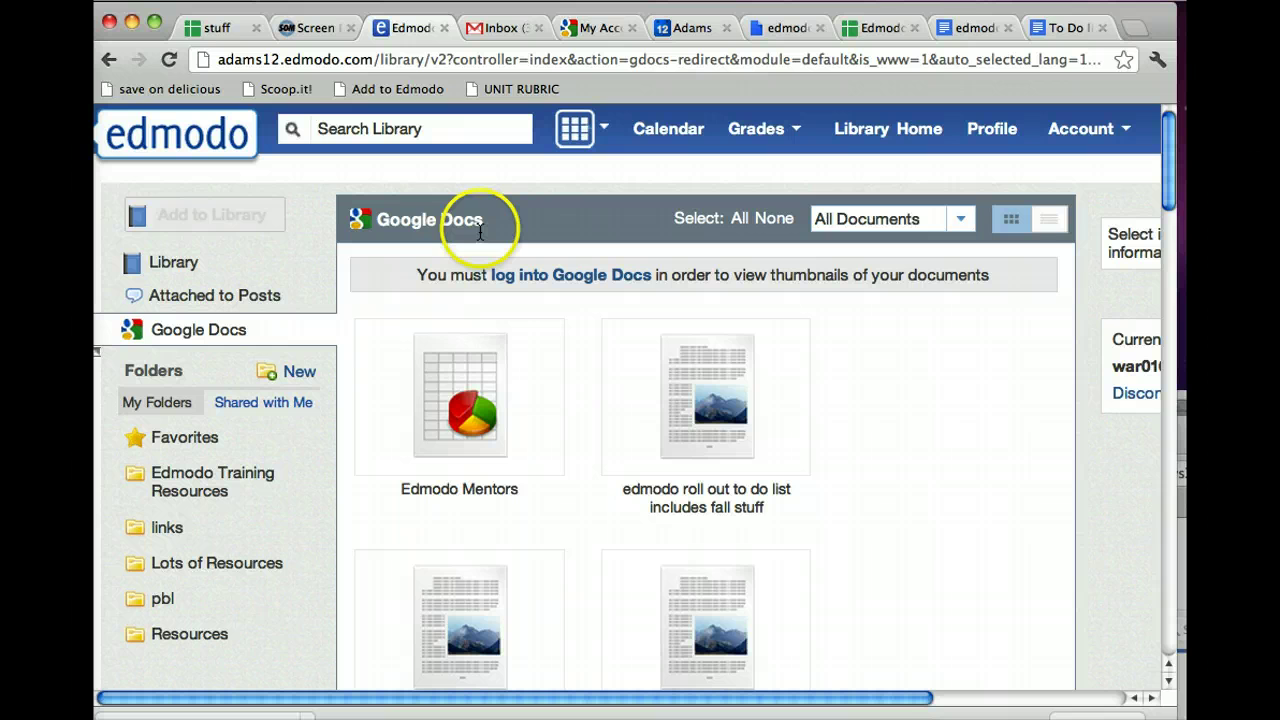
pyautogui.click(183, 264)
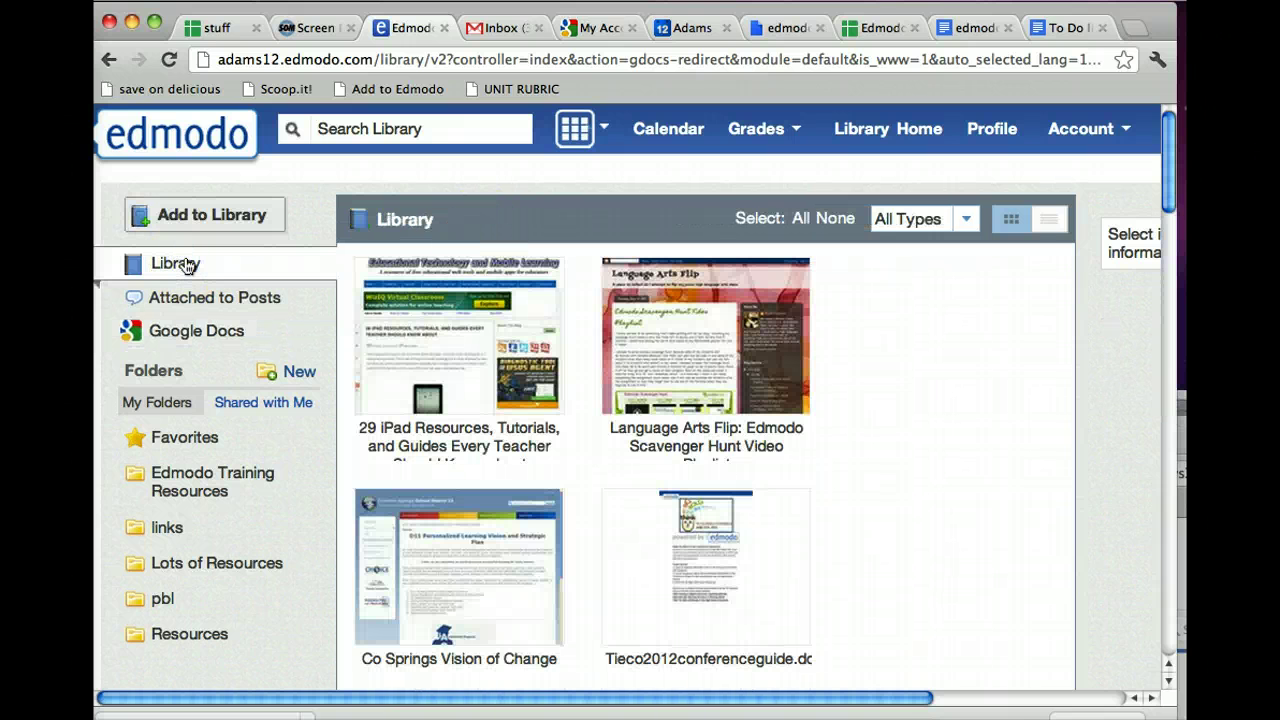
pyautogui.click(221, 331)
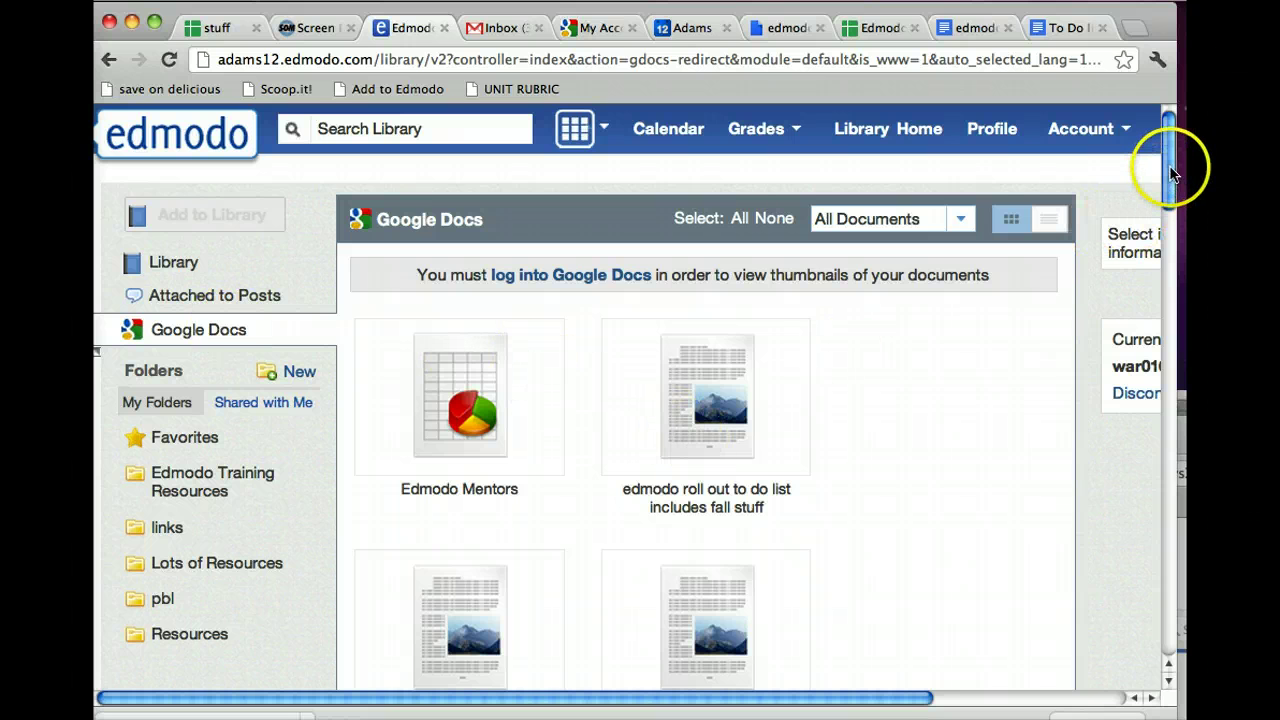
pyautogui.moveTo(1172, 172); pyautogui.dragTo(1155, 137)
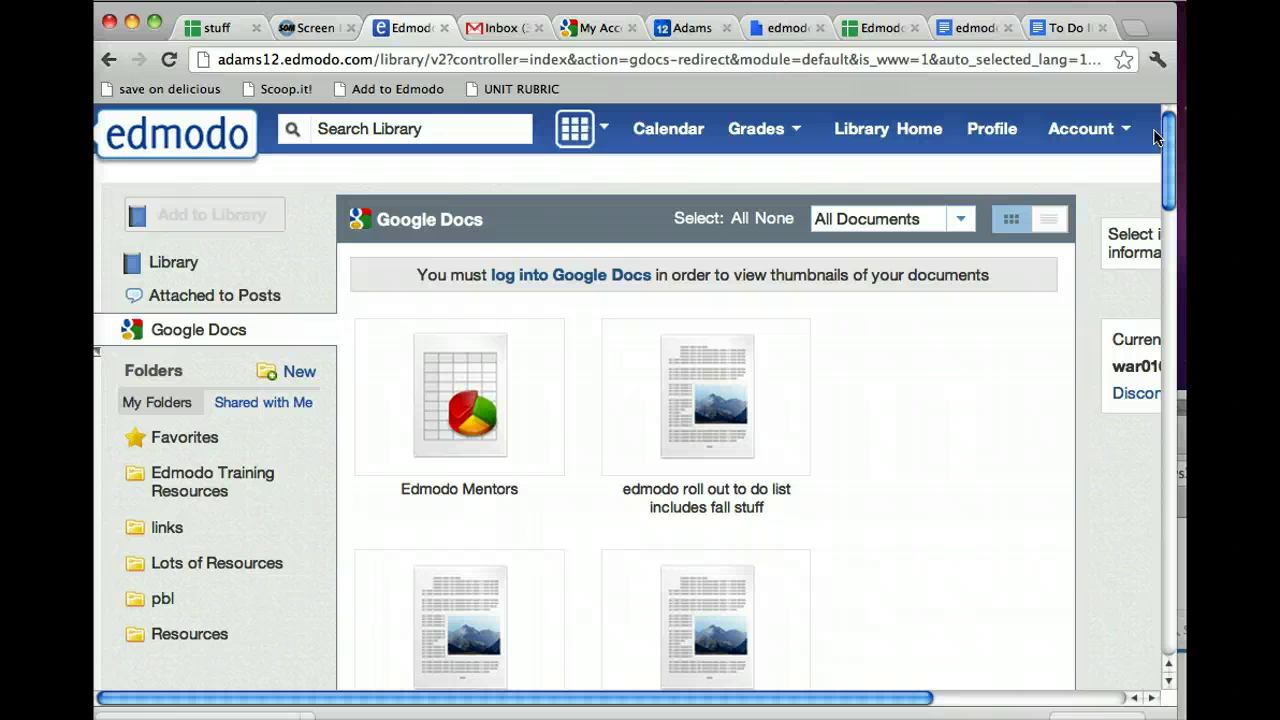
pyautogui.click(961, 219)
pyautogui.click(958, 222)
pyautogui.click(960, 219)
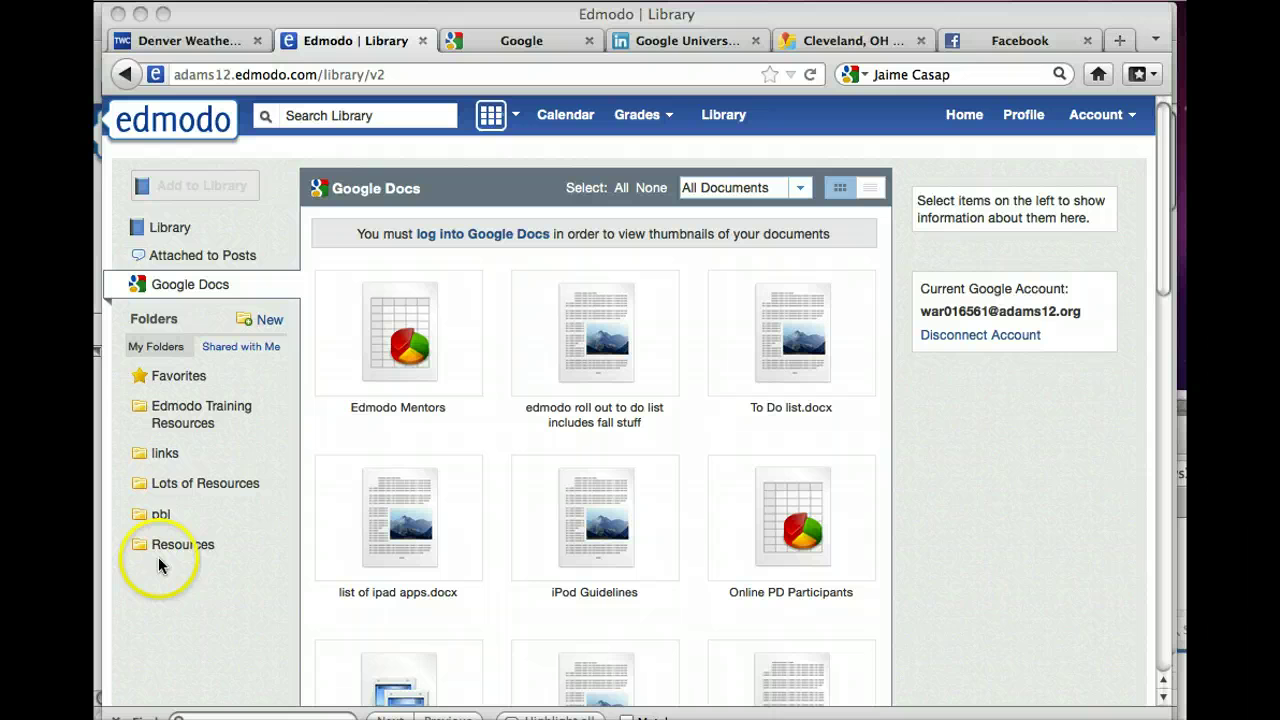
# Step: Return to the Edmodo Library's Google Docs tab
pyautogui.click(162, 230)
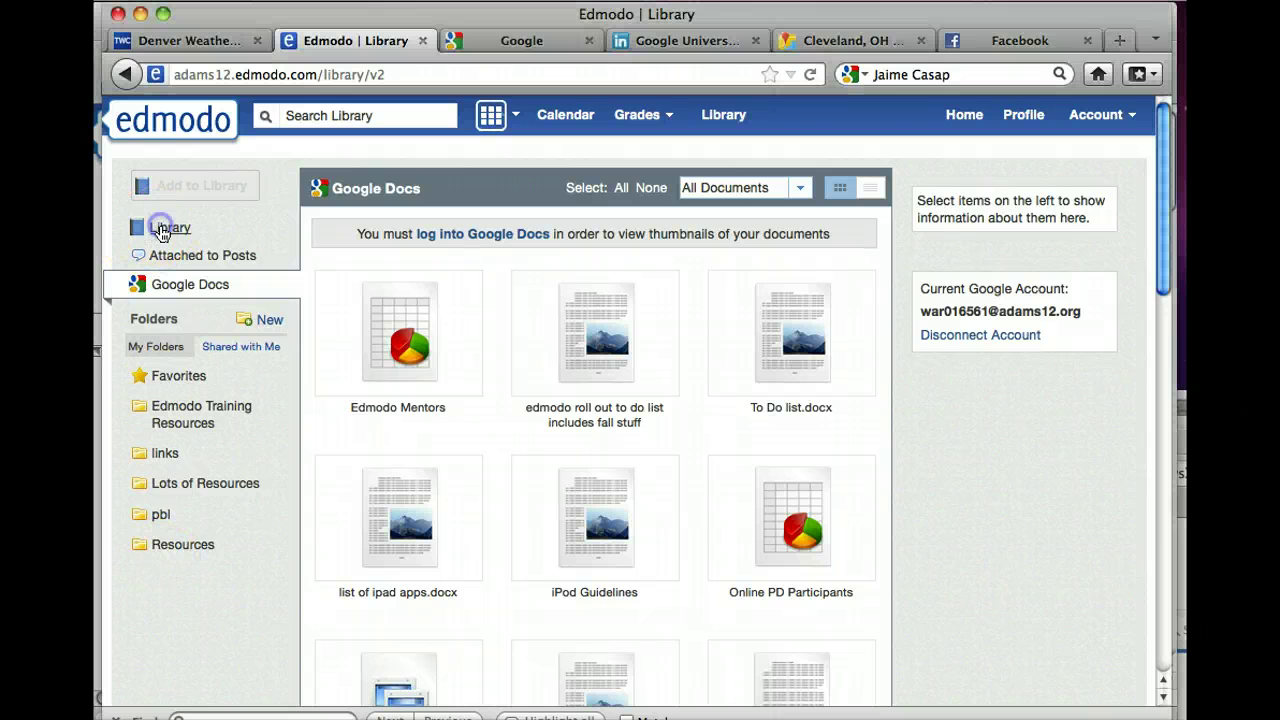
pyautogui.click(162, 230)
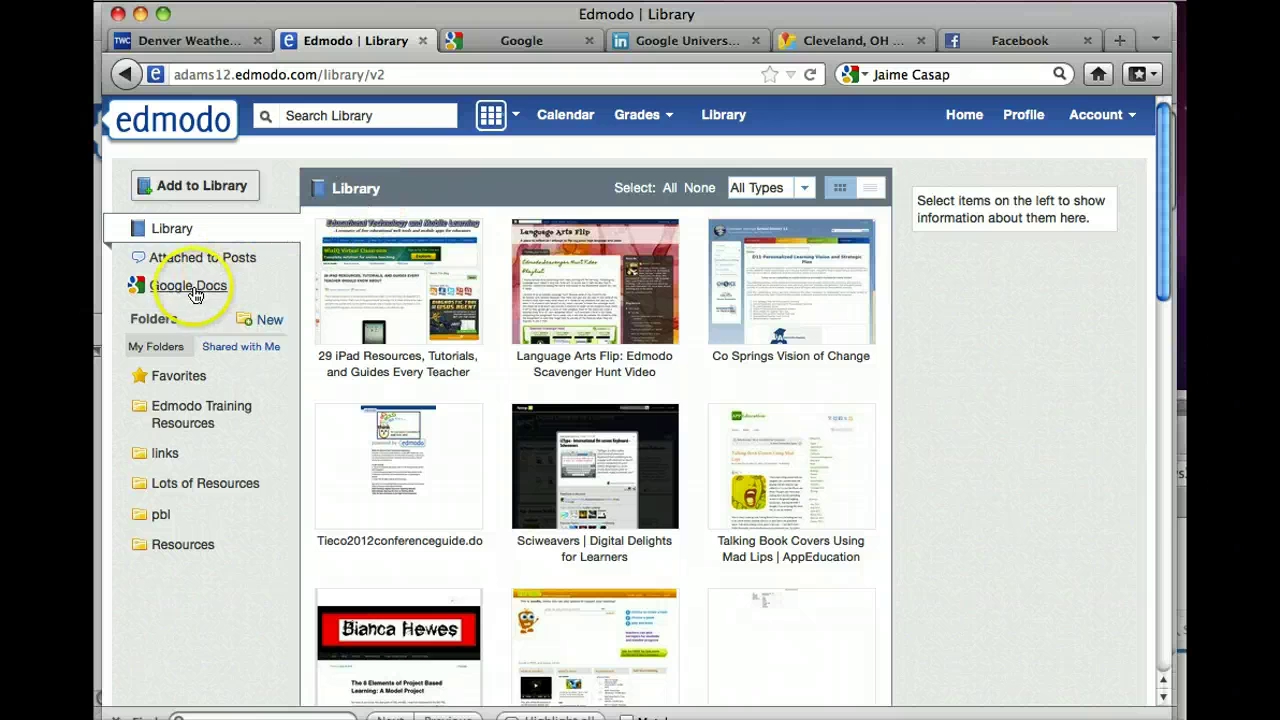
pyautogui.click(192, 290)
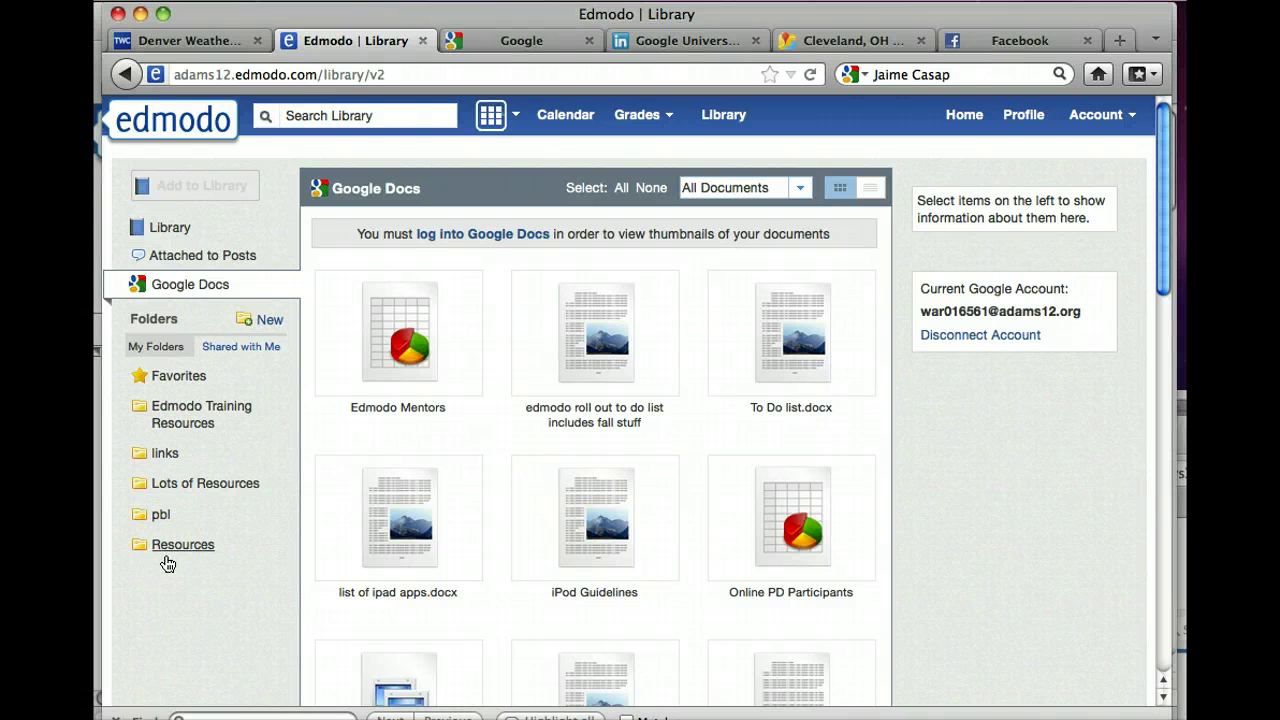
# Step: Filter the All Documents dropdown to the edmodo folder
pyautogui.click(801, 189)
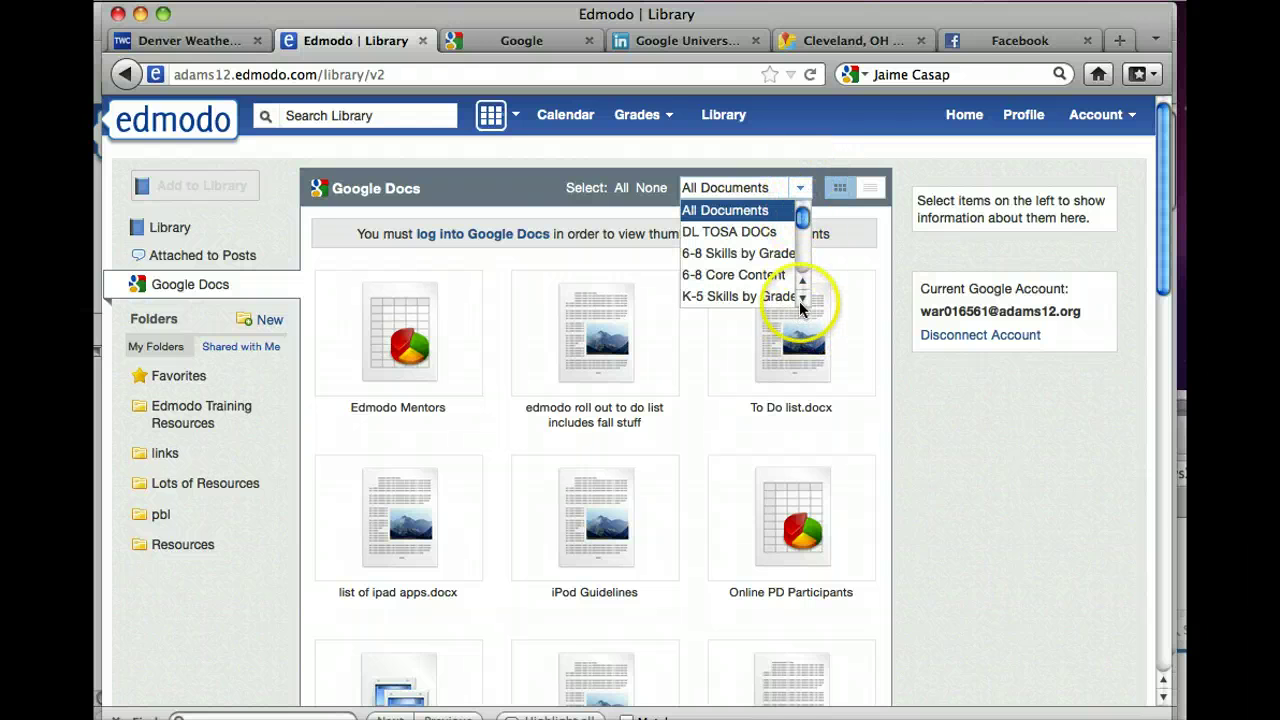
pyautogui.click(801, 298)
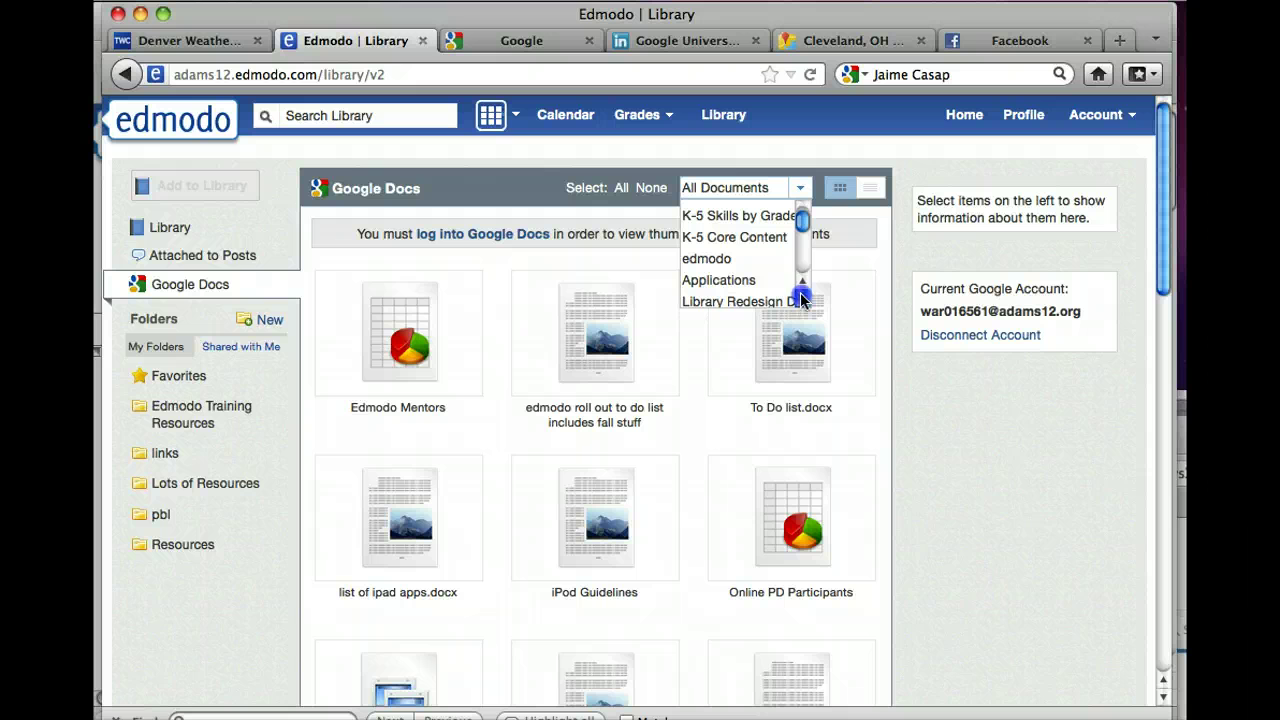
pyautogui.click(801, 298)
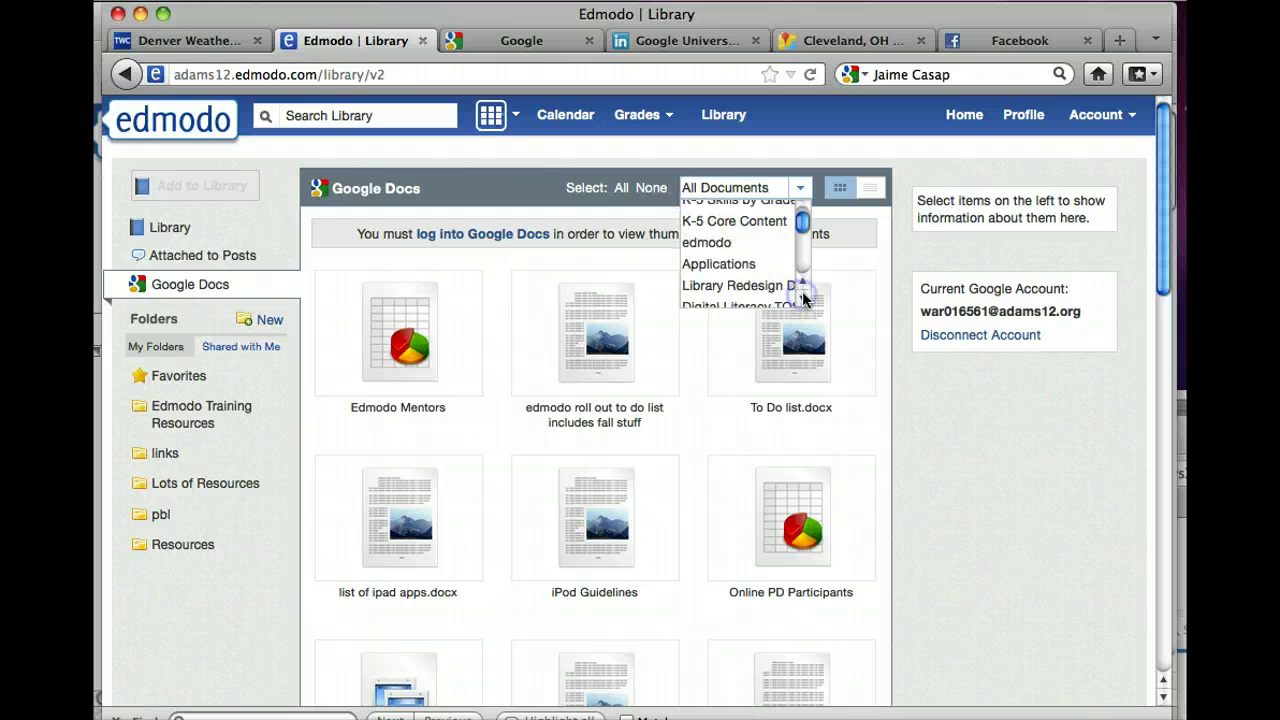
pyautogui.click(801, 298)
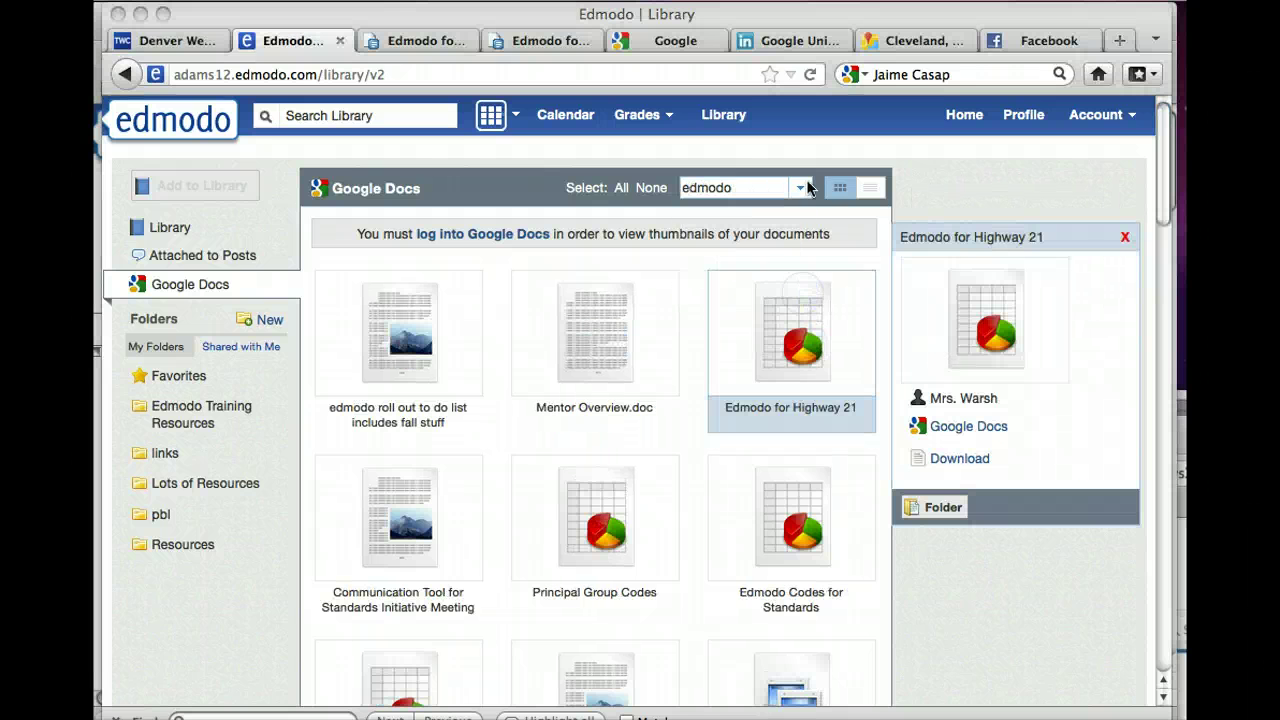
pyautogui.click(806, 189)
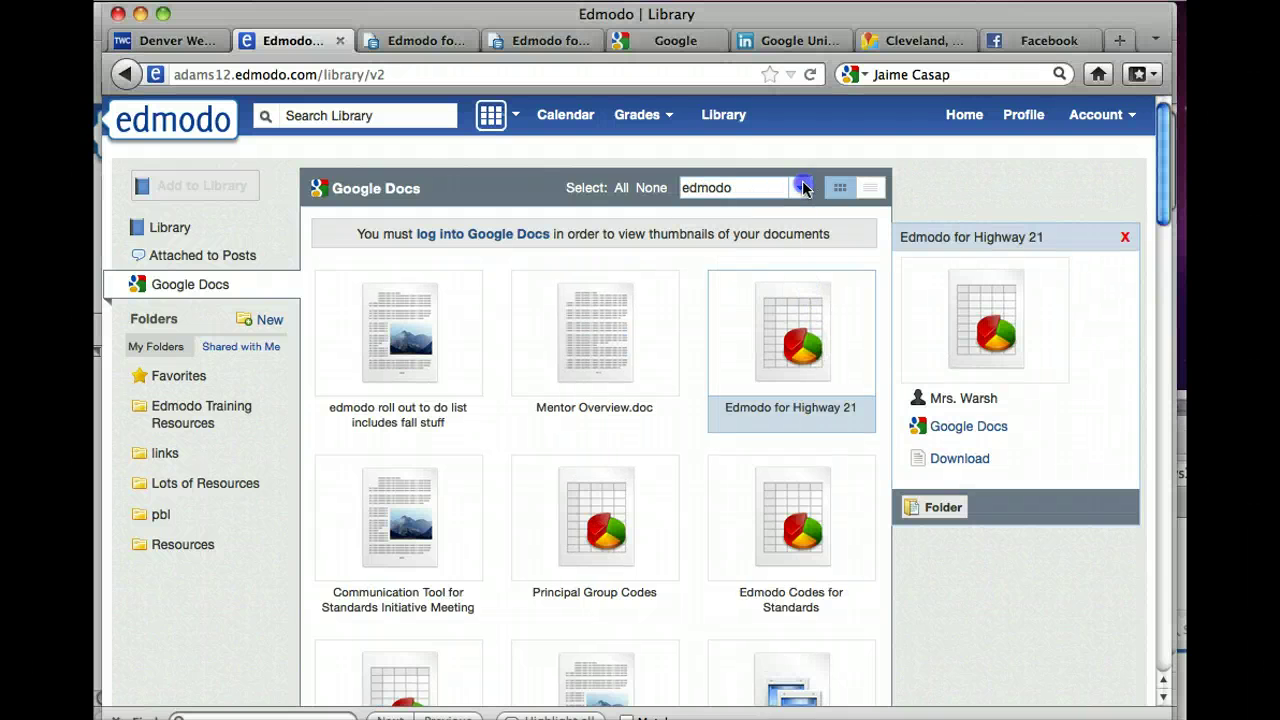
pyautogui.click(801, 190)
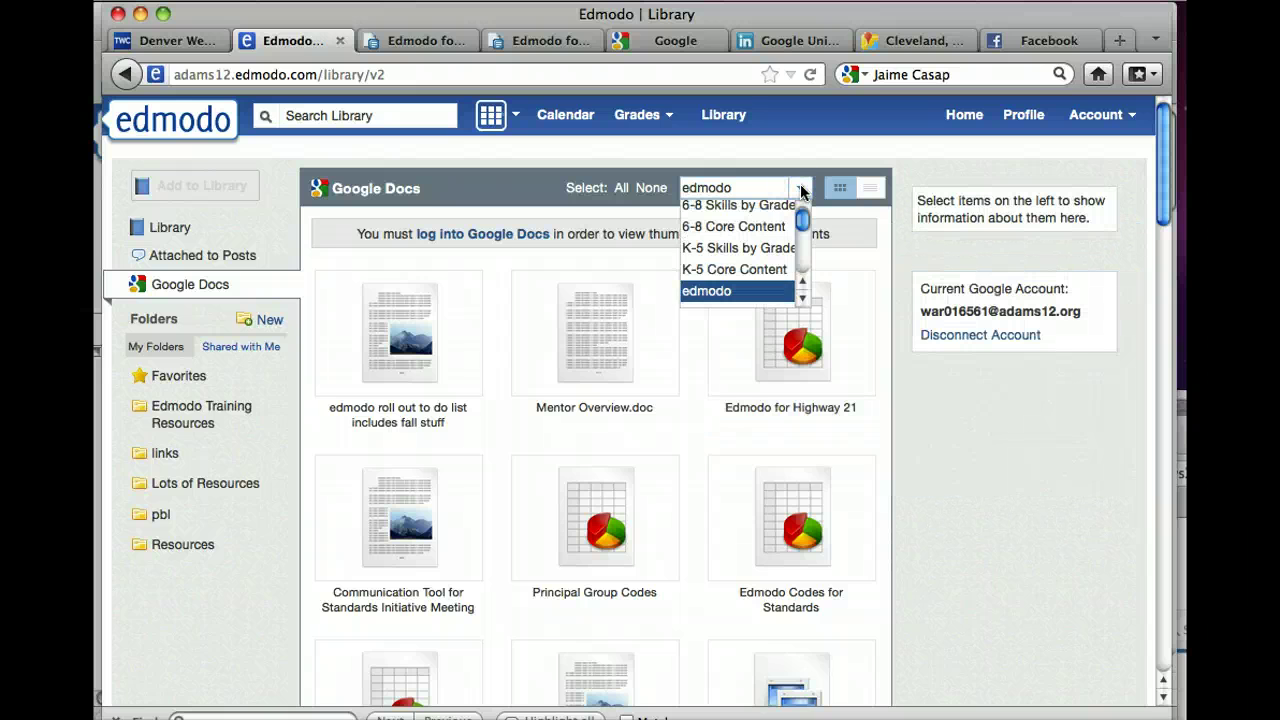
# Step: Show the Edmodo for Highway 21 spreadsheet's details from the edmodo folder
pyautogui.click(755, 295)
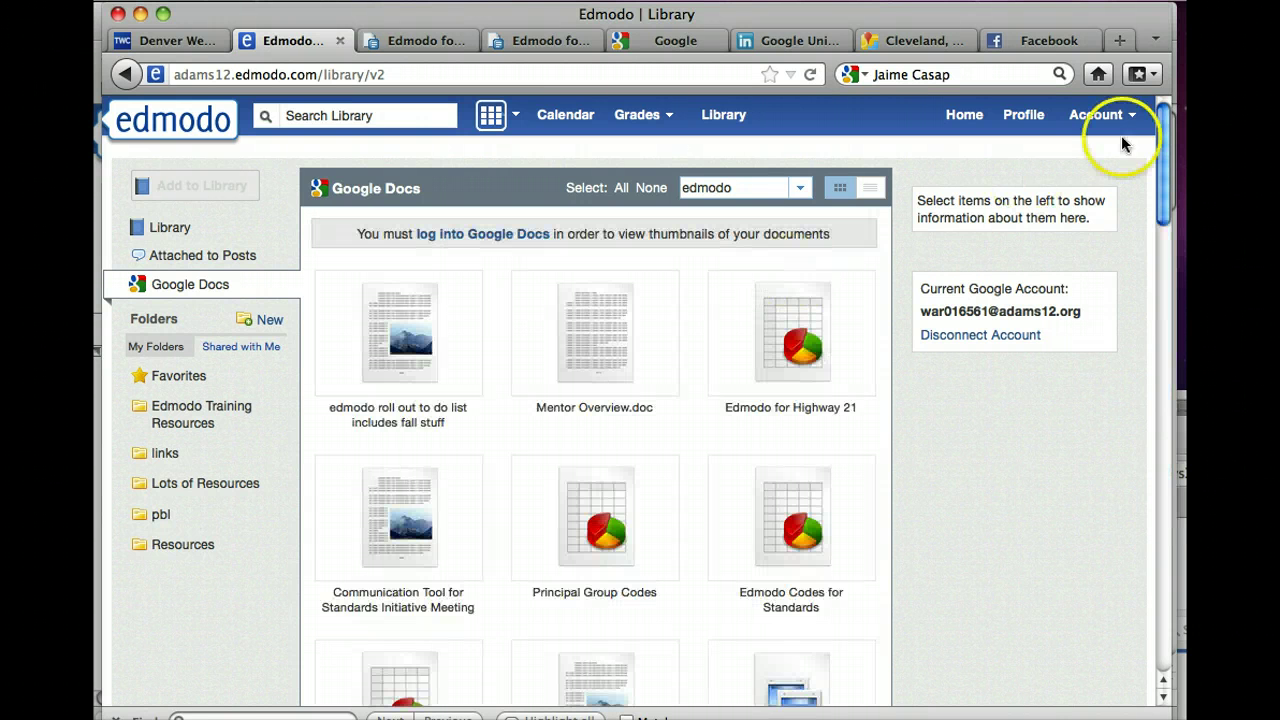
pyautogui.moveTo(1165, 140); pyautogui.dragTo(1106, 143)
pyautogui.click(795, 307)
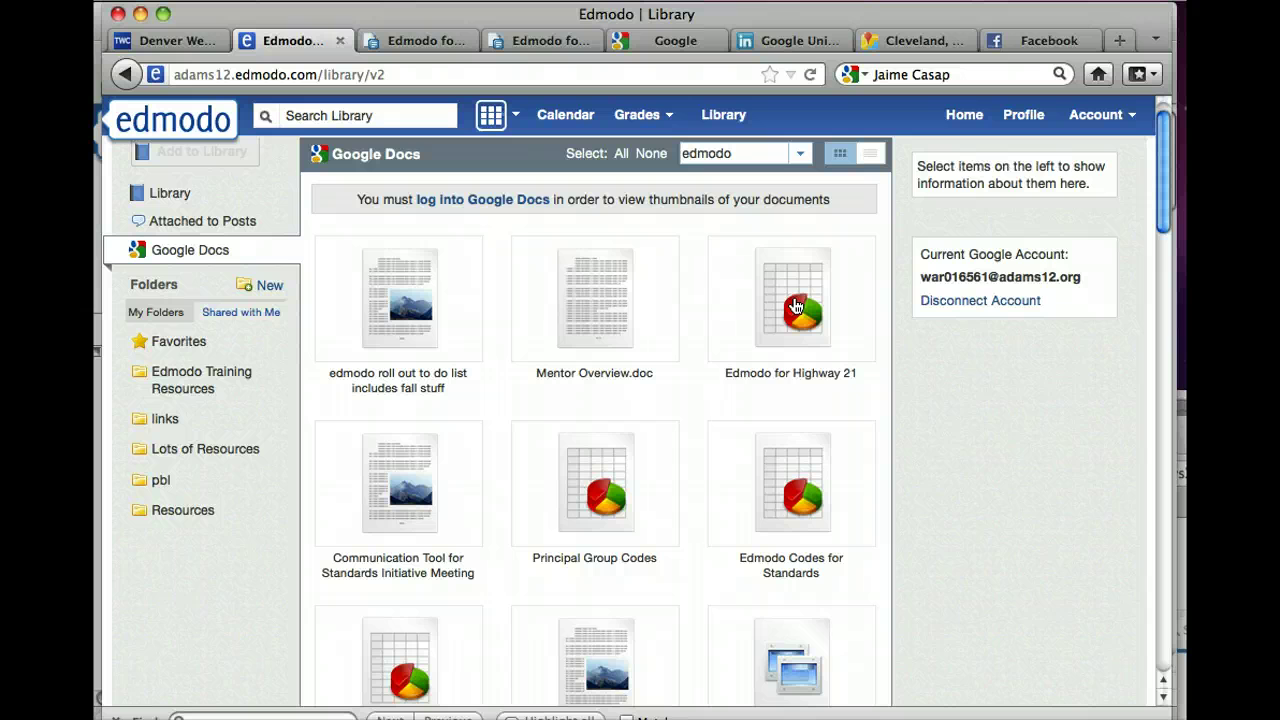
pyautogui.click(796, 307)
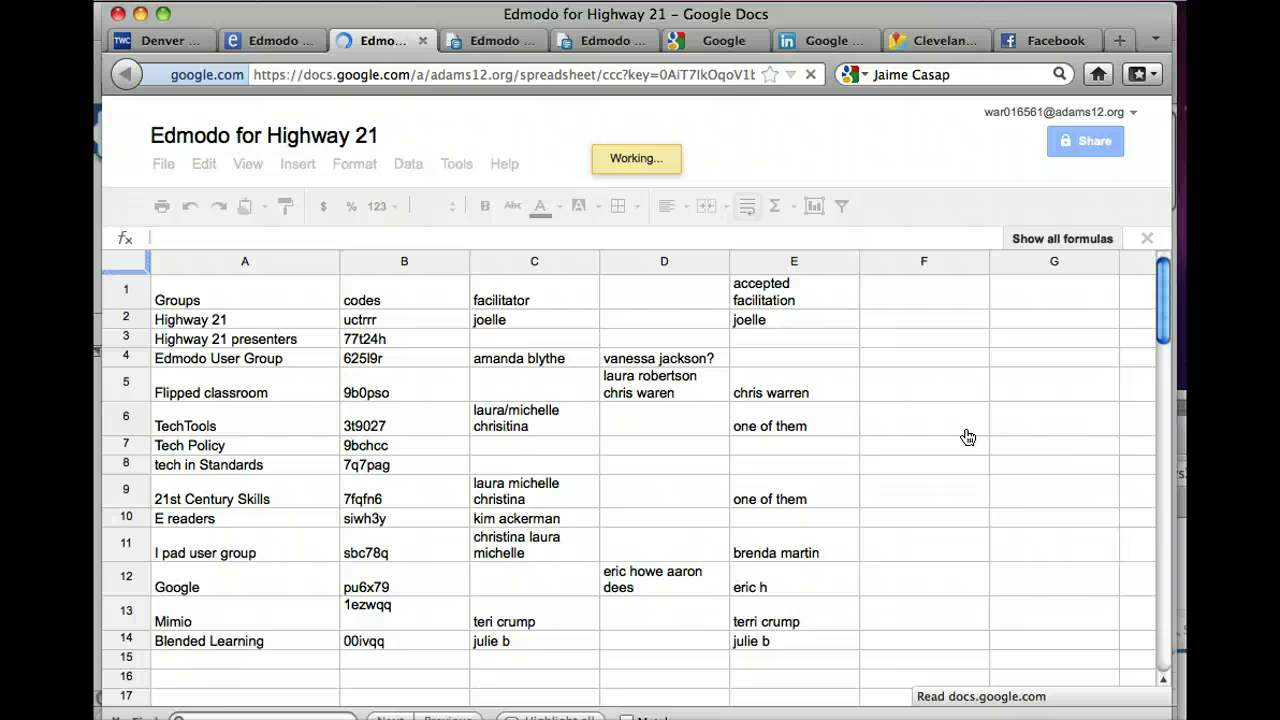
# Step: Enter 'testing google docs' in cell A16 of Edmodo for Highway 21, then close the sheet
pyautogui.moveTo(1166, 288); pyautogui.dragTo(1143, 360)
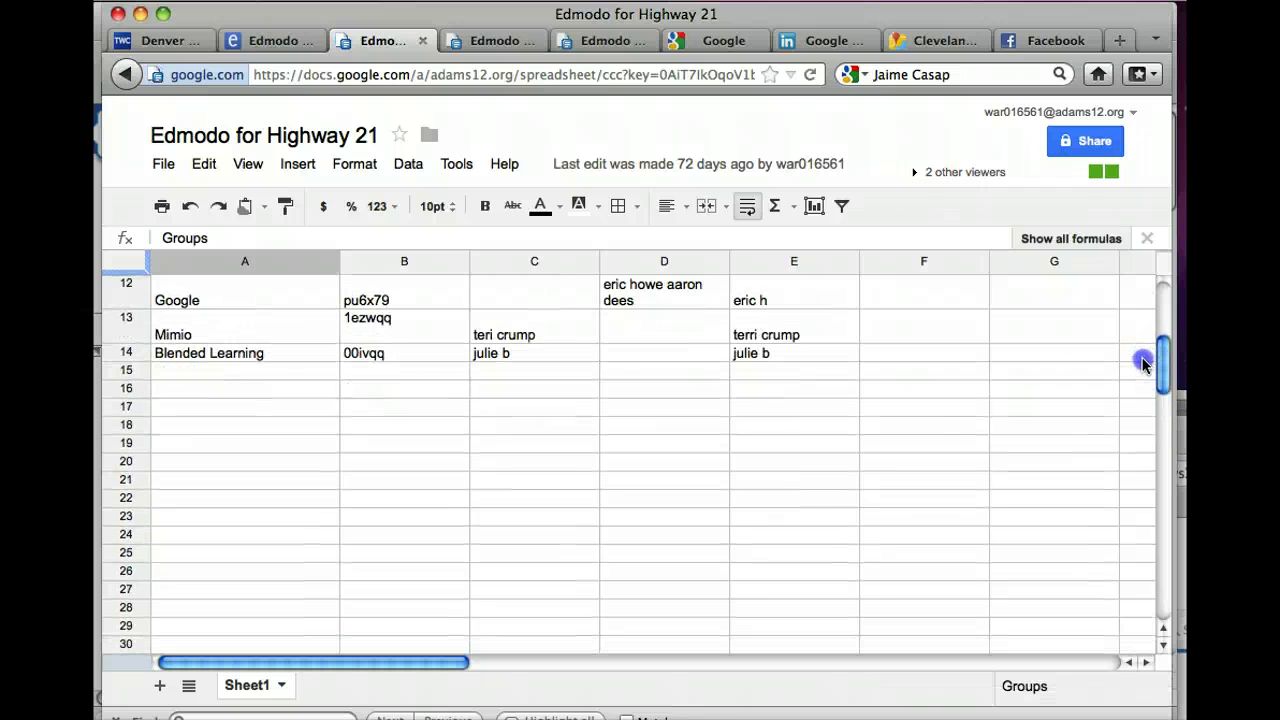
pyautogui.click(172, 396)
pyautogui.write('tes')
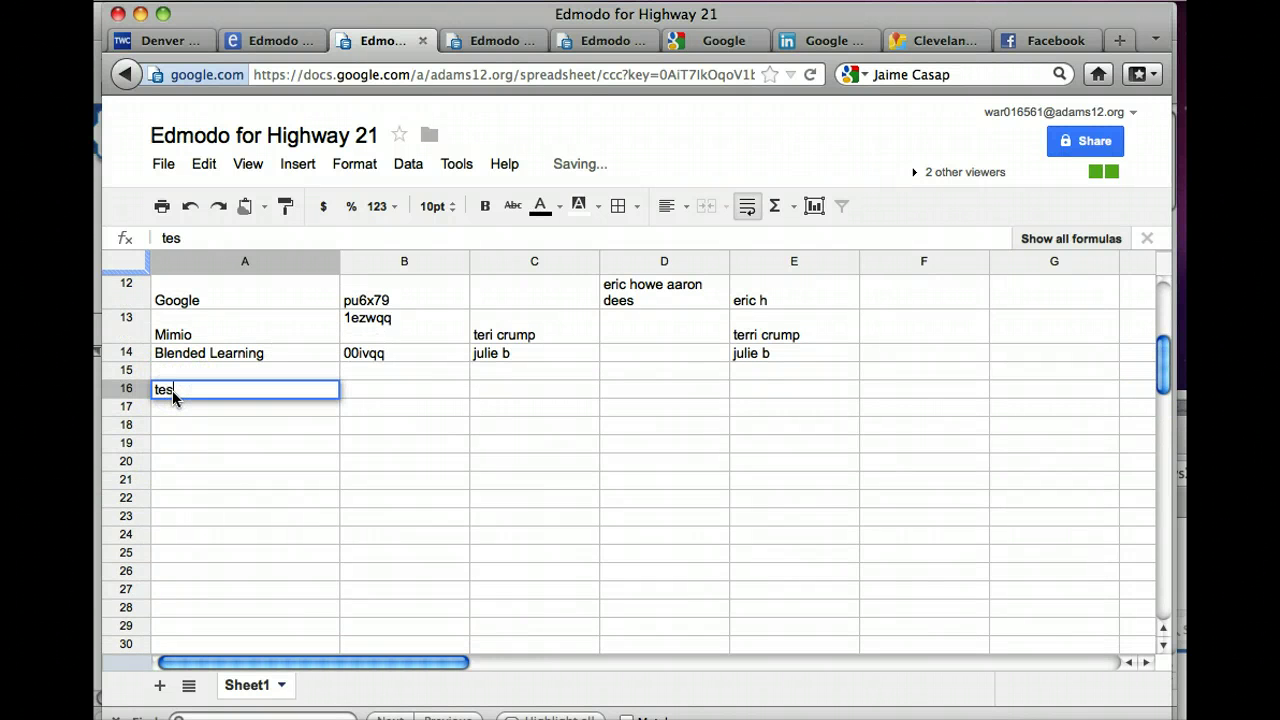
pyautogui.write('ting google docs')
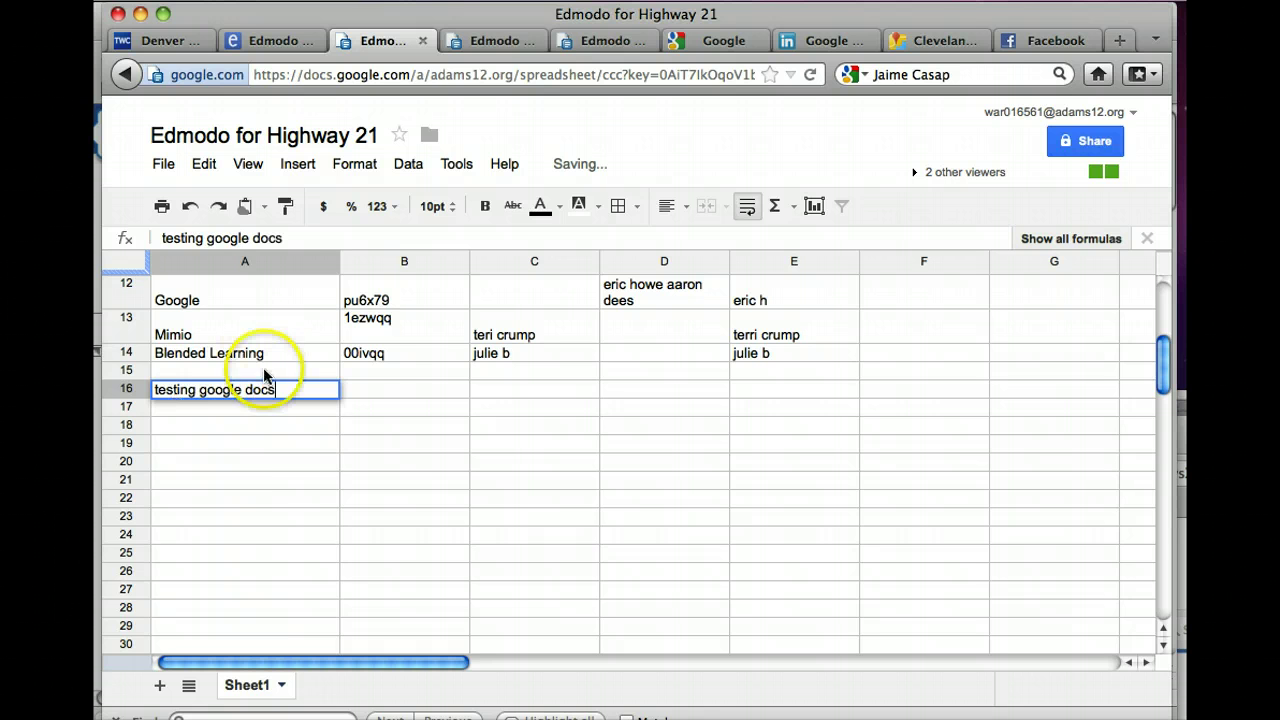
pyautogui.click(371, 388)
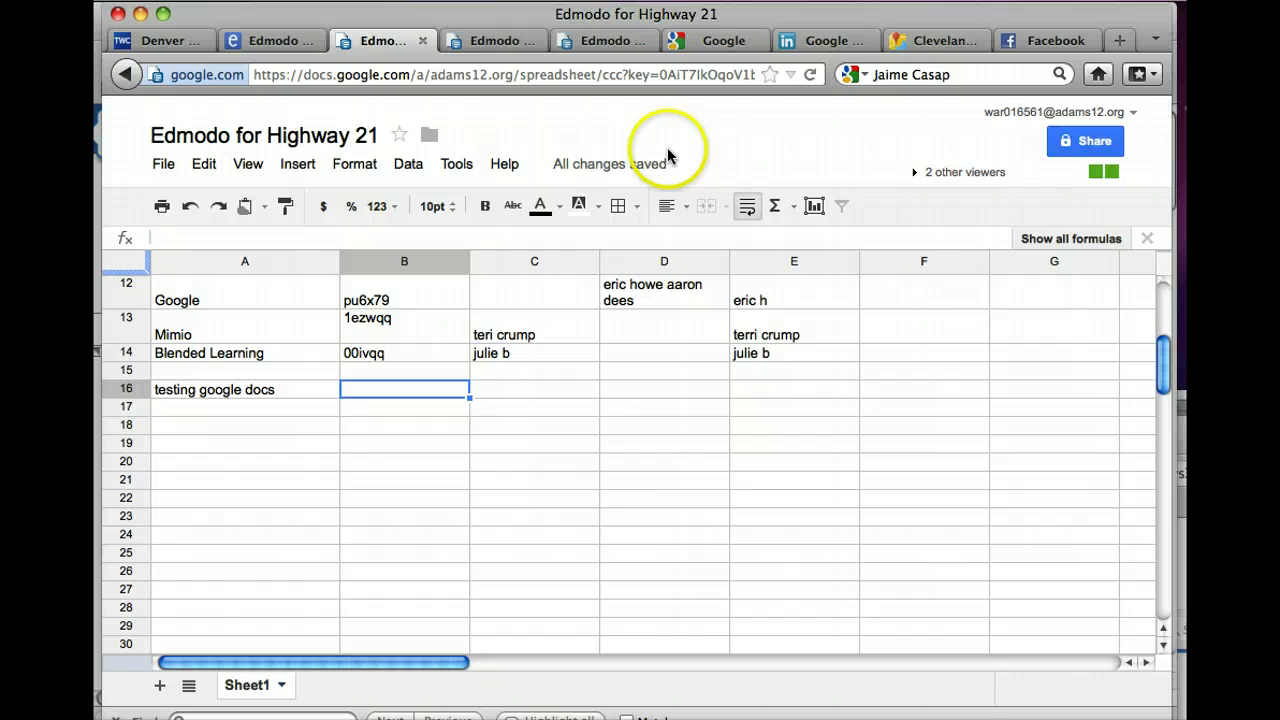
pyautogui.click(422, 40)
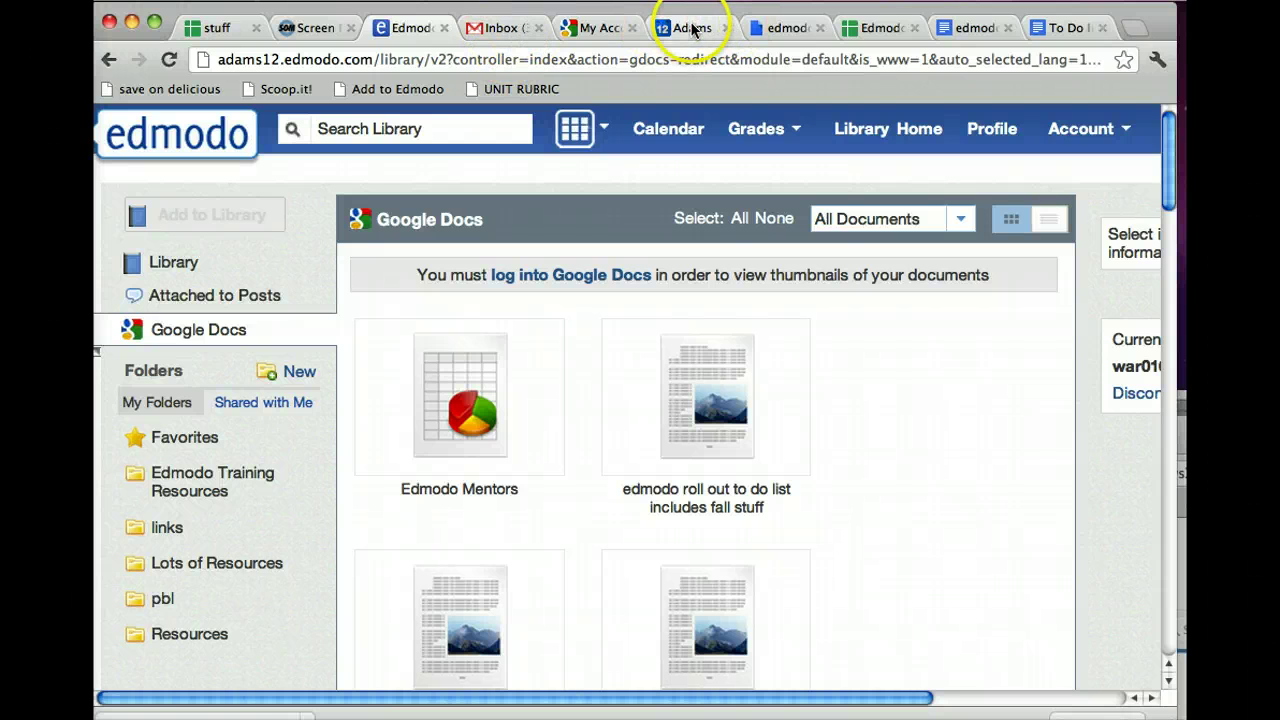
# Step: From Gmail, open Edmodo for Highway 21 in Google Drive's edmodo collection
pyautogui.click(505, 27)
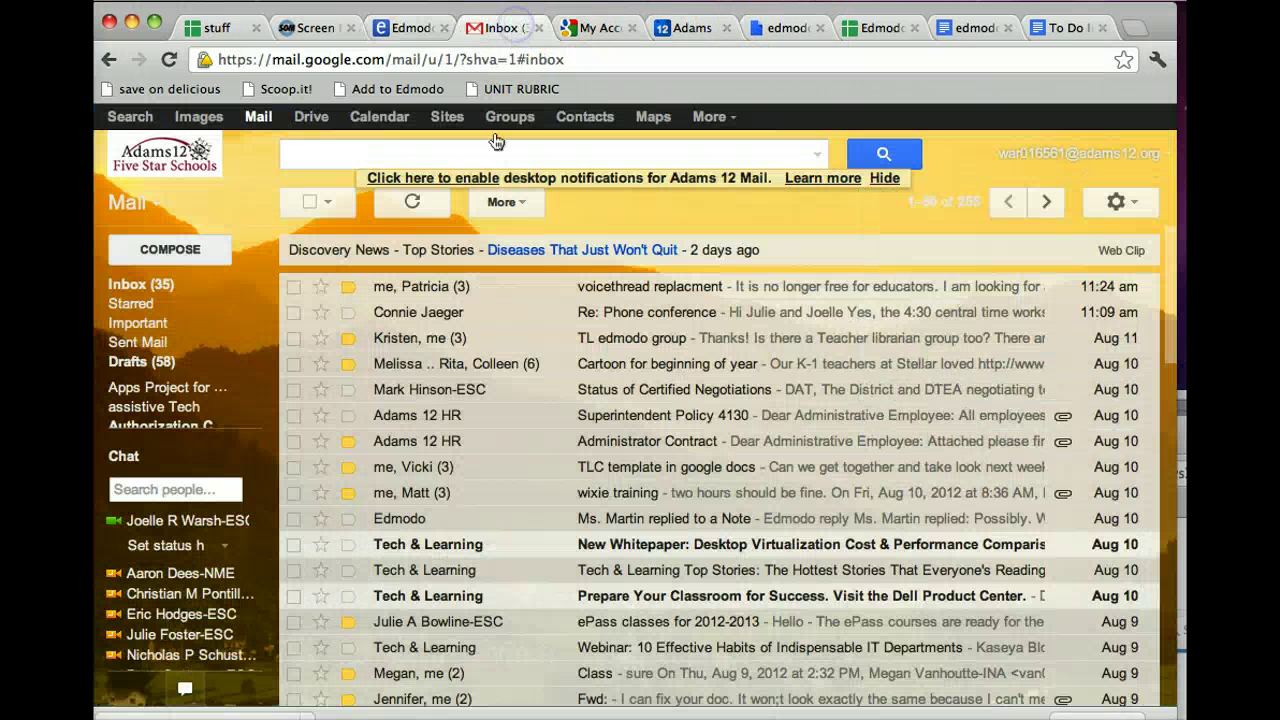
pyautogui.click(311, 116)
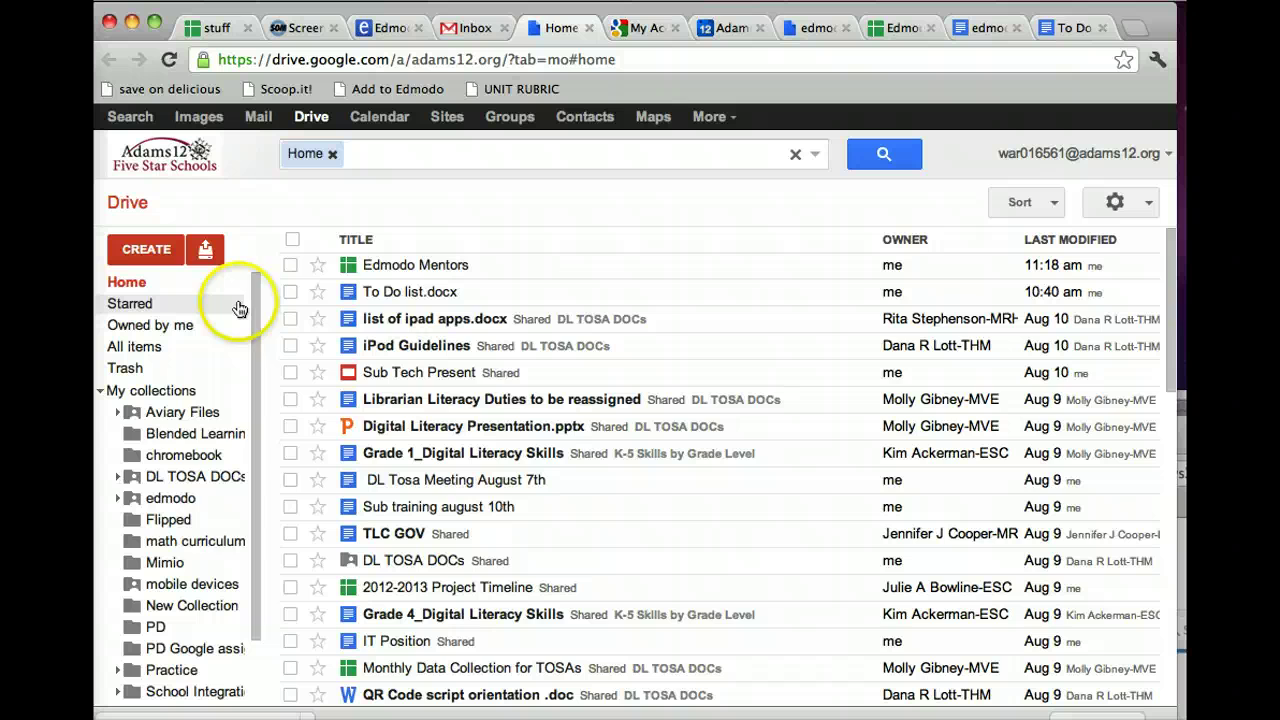
pyautogui.click(172, 498)
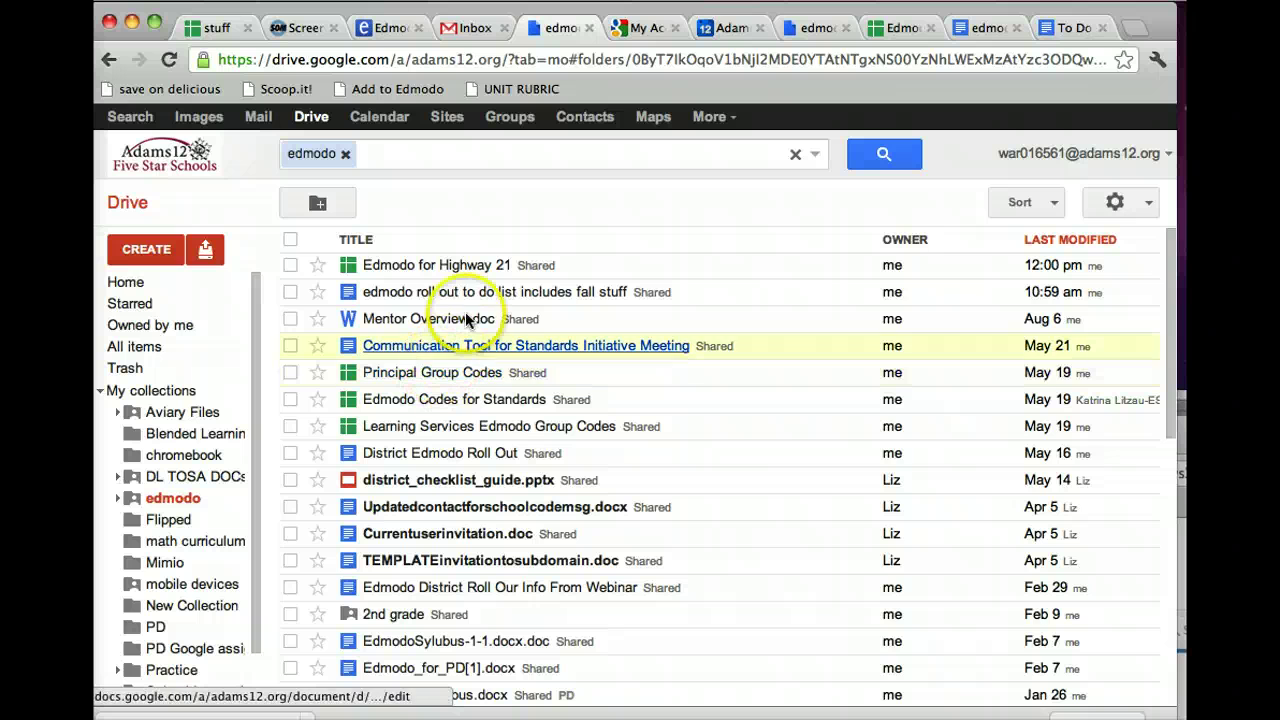
pyautogui.click(486, 266)
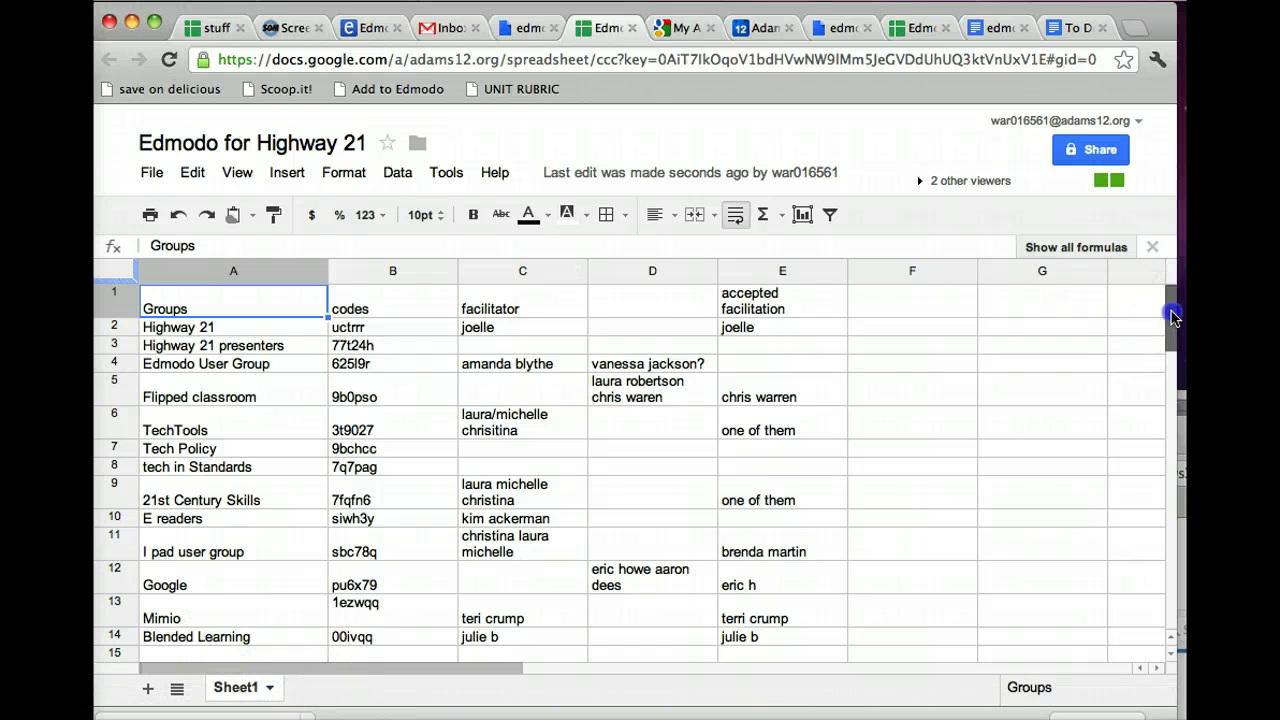
pyautogui.moveTo(1170, 312); pyautogui.dragTo(1172, 335)
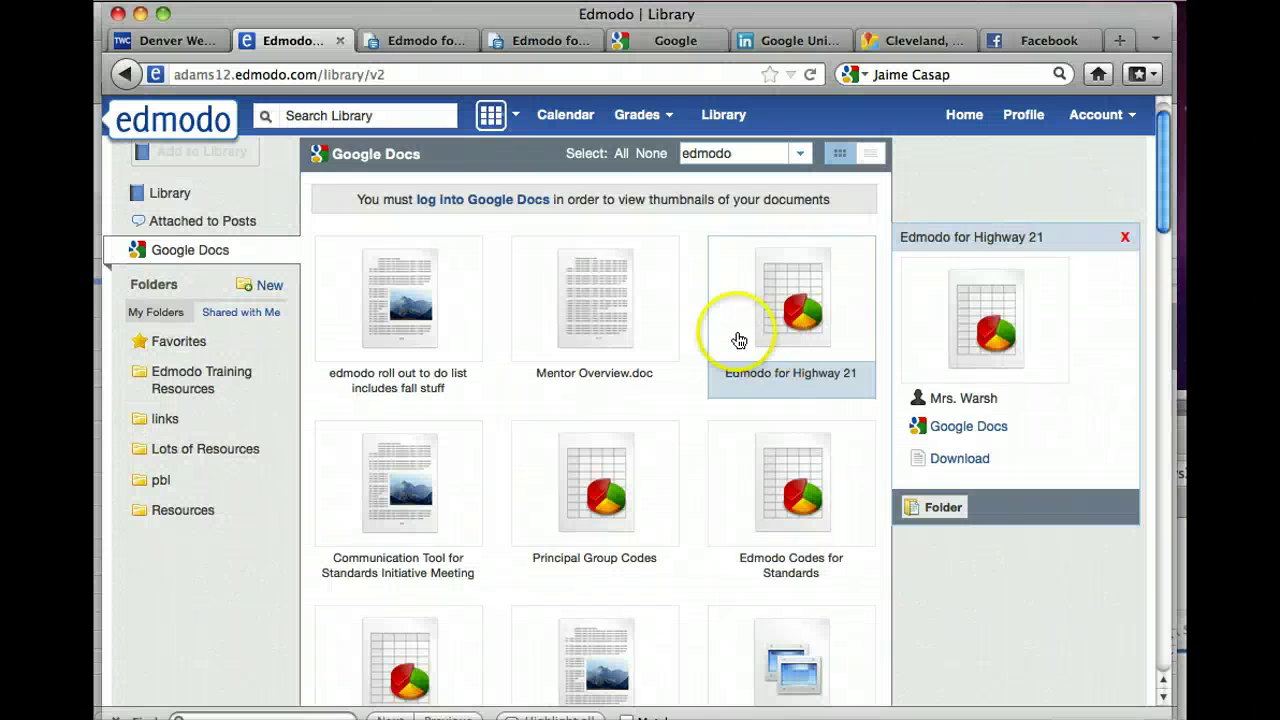
# Step: Reload the library's Google Docs files and show the details of To Do list.docx
pyautogui.click(192, 256)
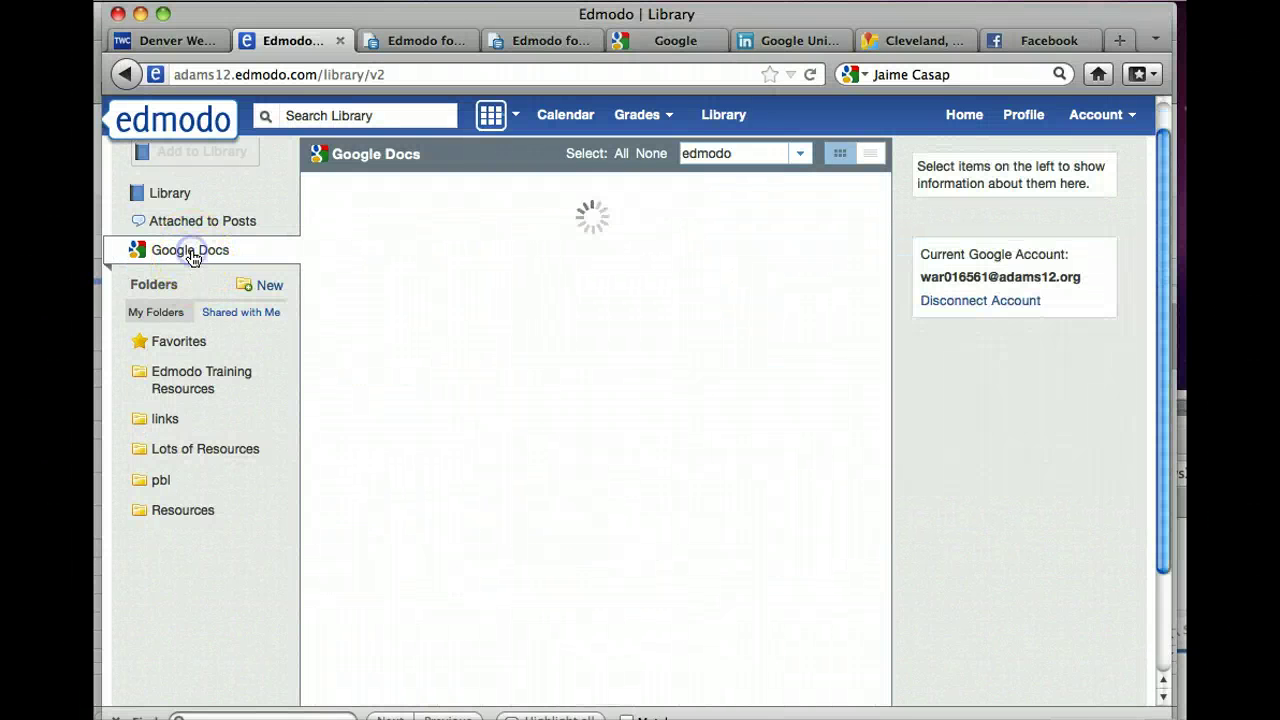
pyautogui.click(800, 160)
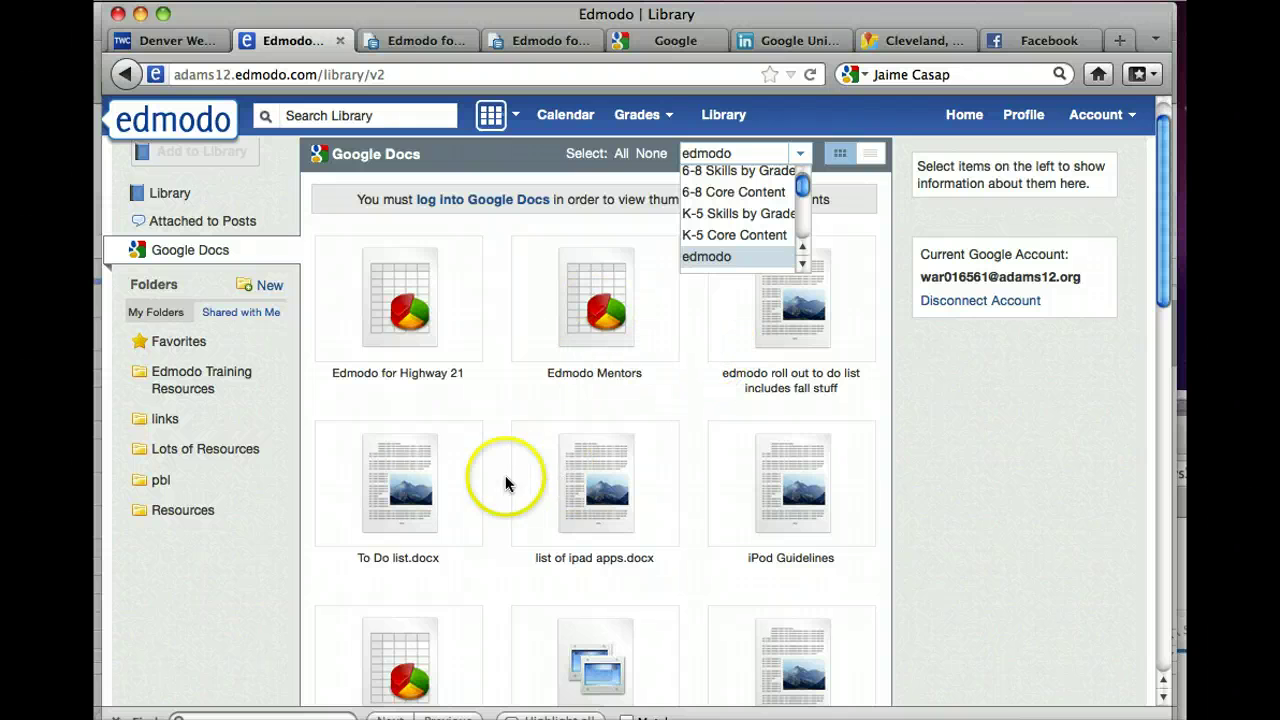
pyautogui.click(408, 494)
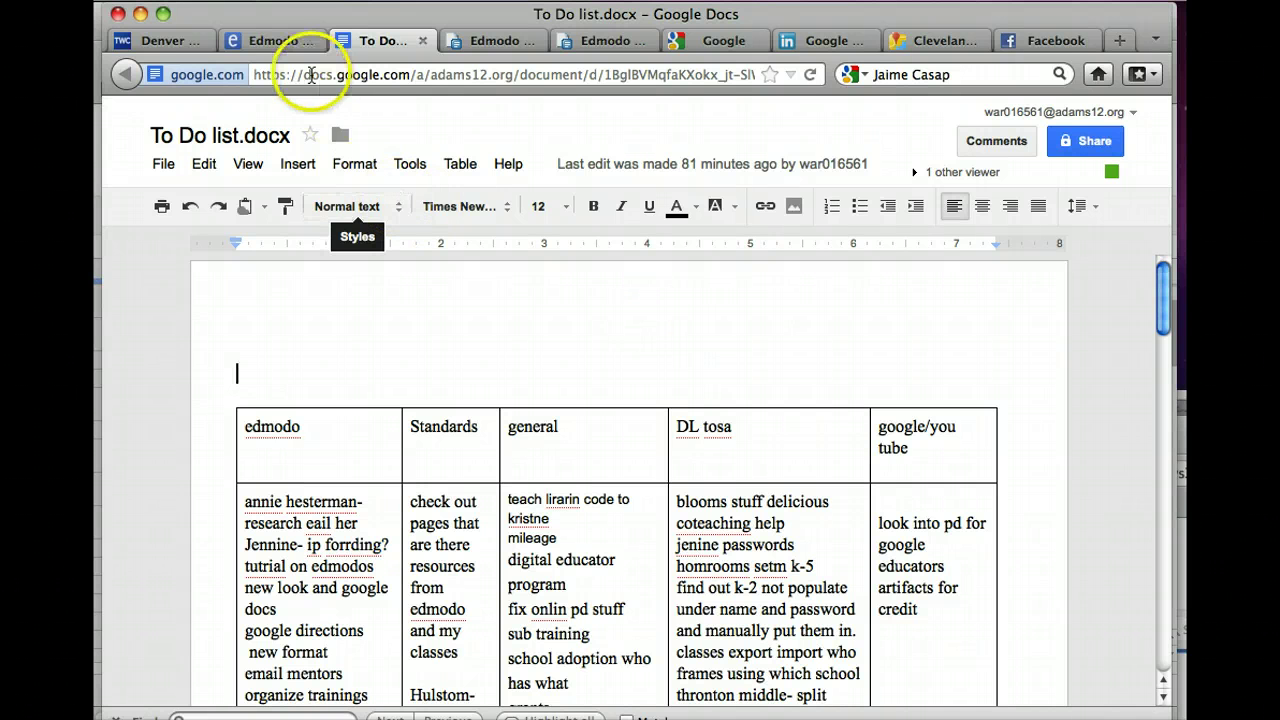
# Step: Go back to the Edmodo library and clear the To Do list.docx details, leaving the edmodo folder listed
pyautogui.click(277, 40)
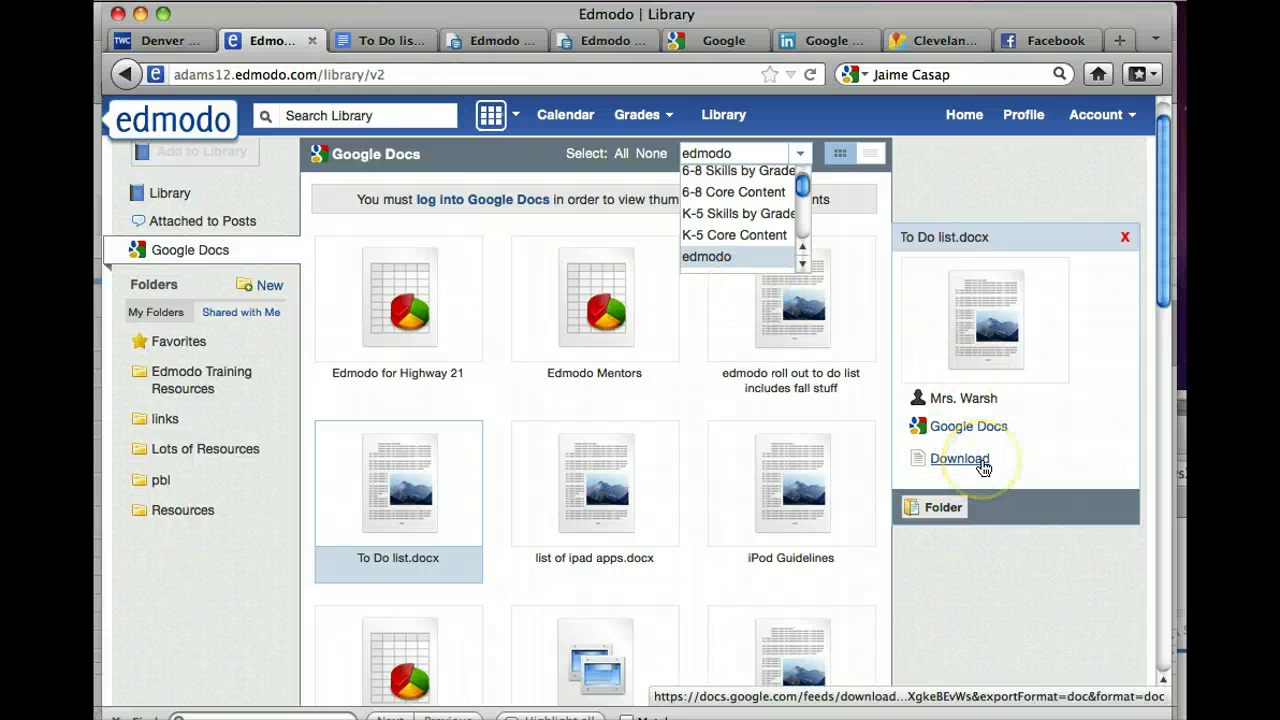
pyautogui.click(410, 510)
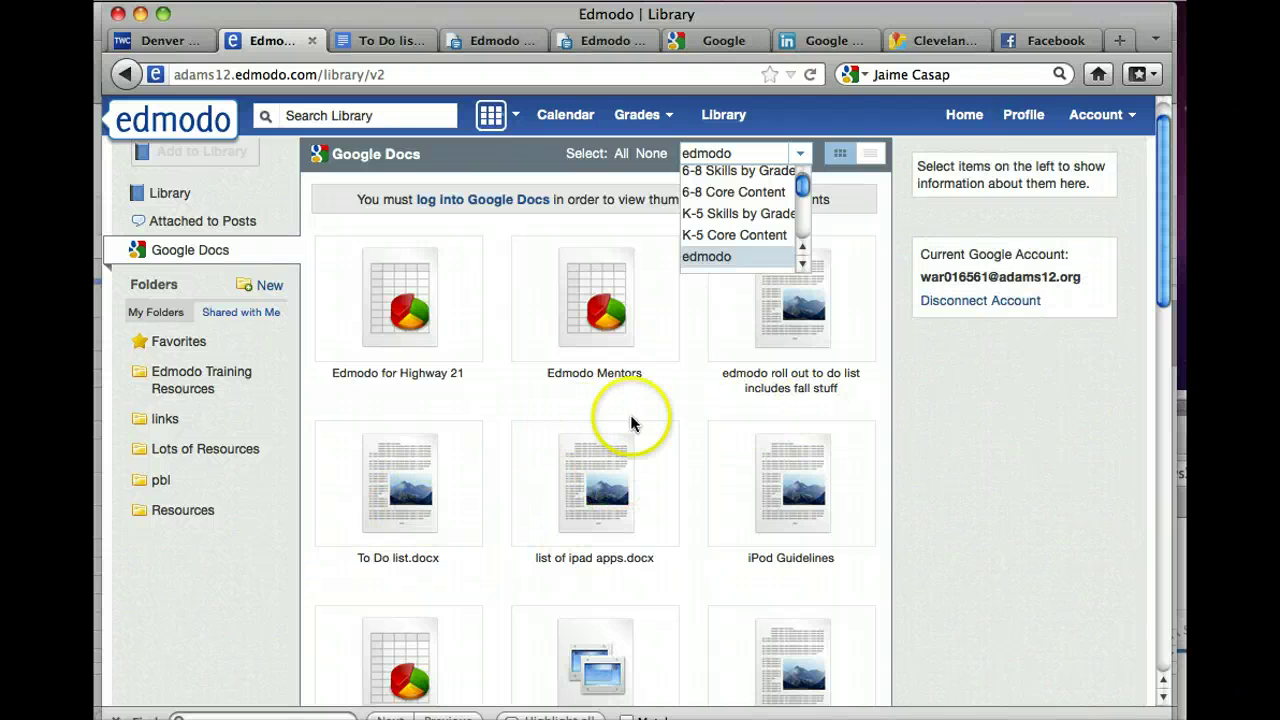
pyautogui.rightClick(418, 491)
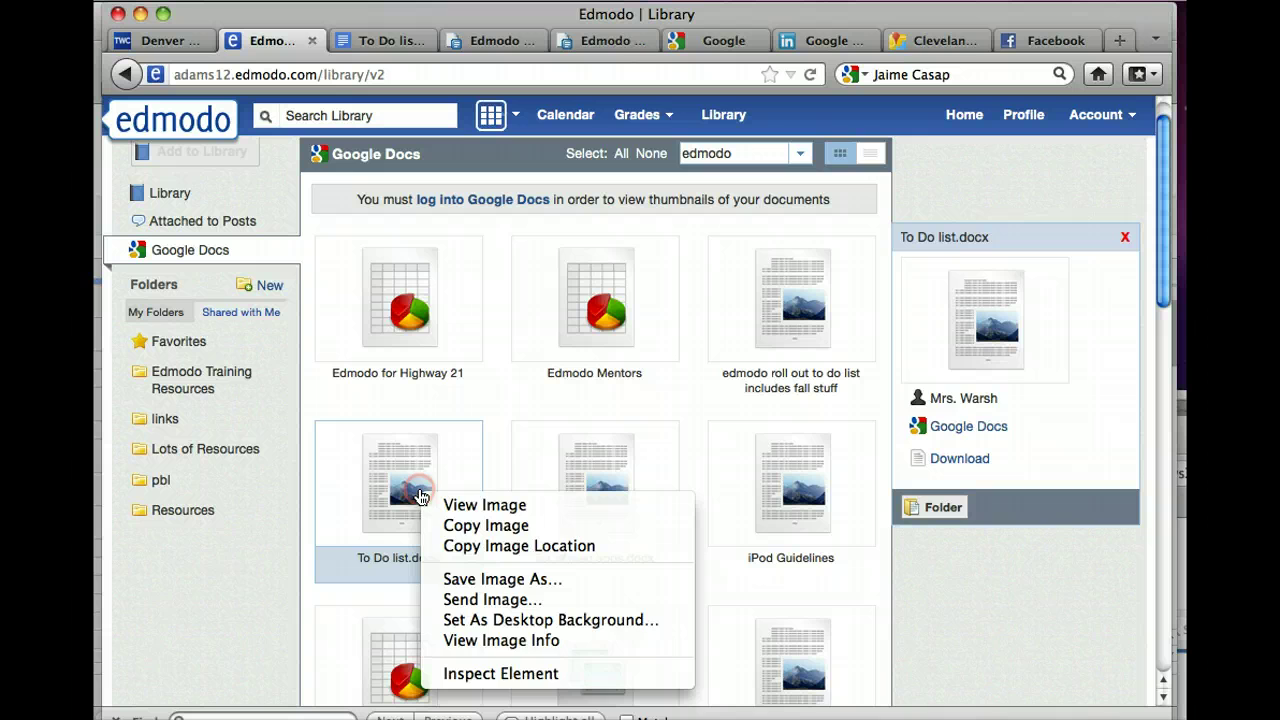
pyautogui.click(945, 440)
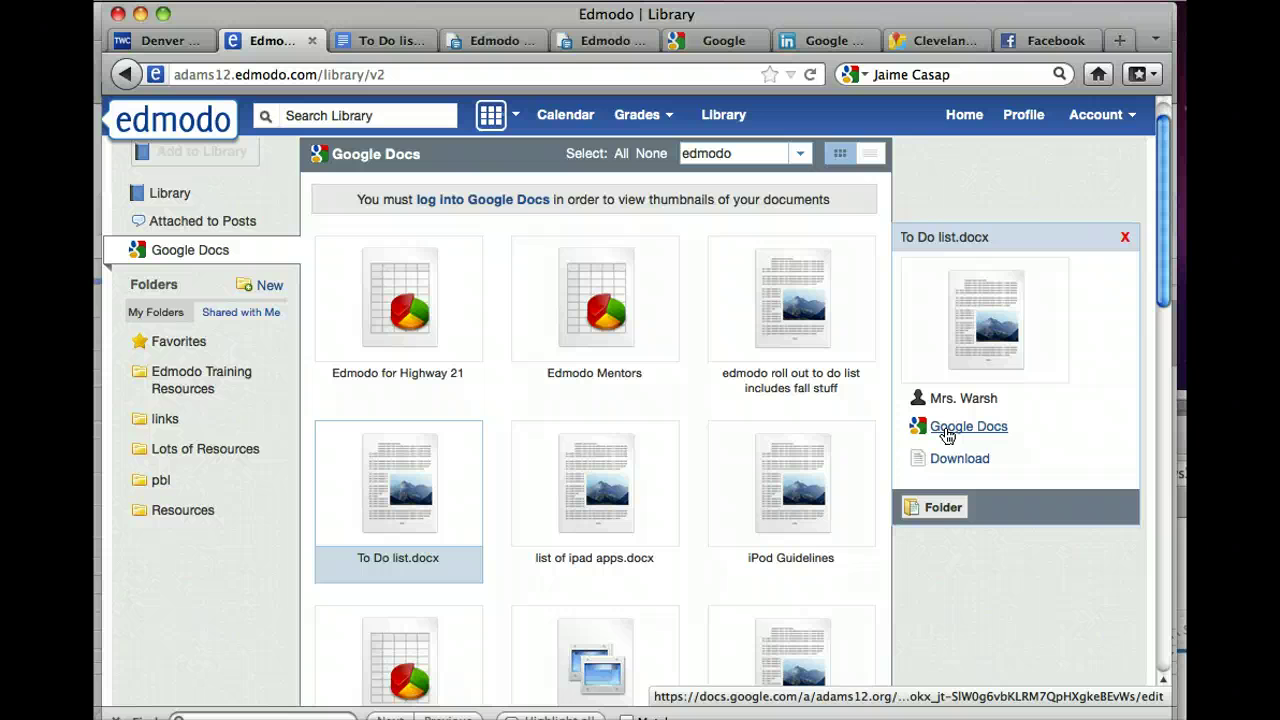
pyautogui.click(945, 436)
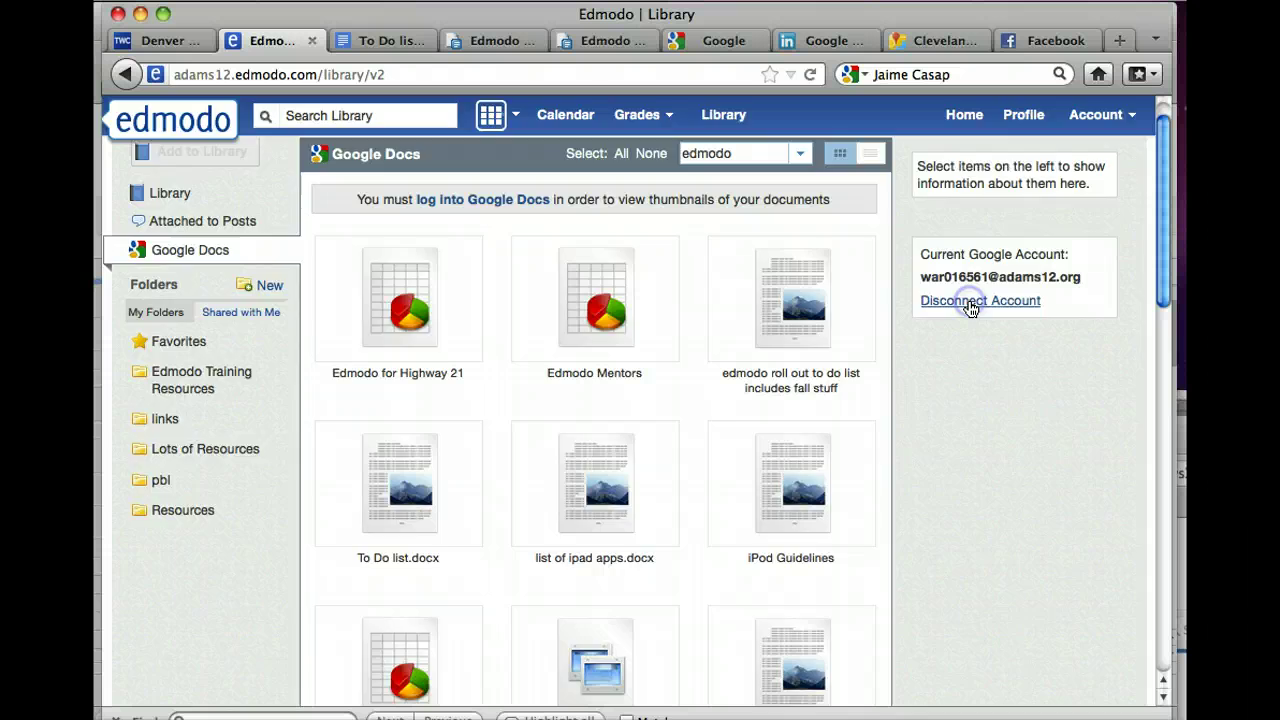
# Step: Disconnect the Google account, confirming with Yes, Disconnect my Account
pyautogui.click(970, 302)
pyautogui.click(552, 452)
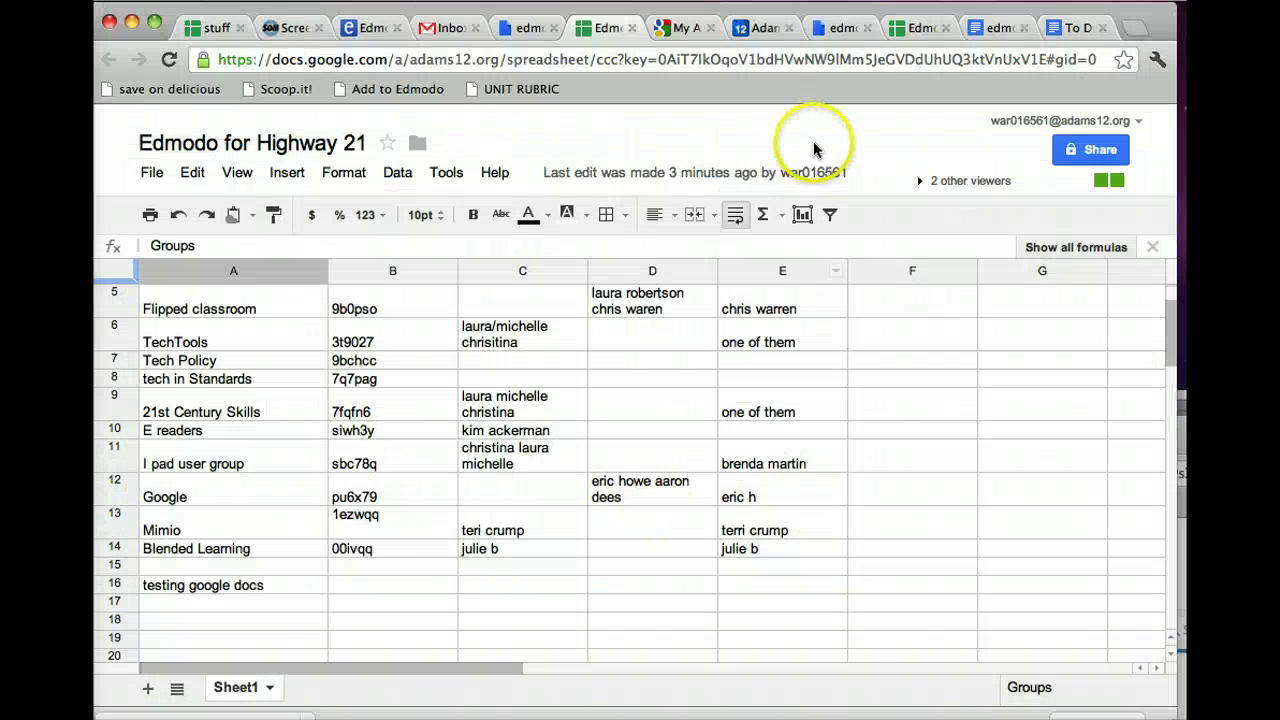
# Step: From Gmail, open the Google account settings and go to the Security page
pyautogui.click(437, 30)
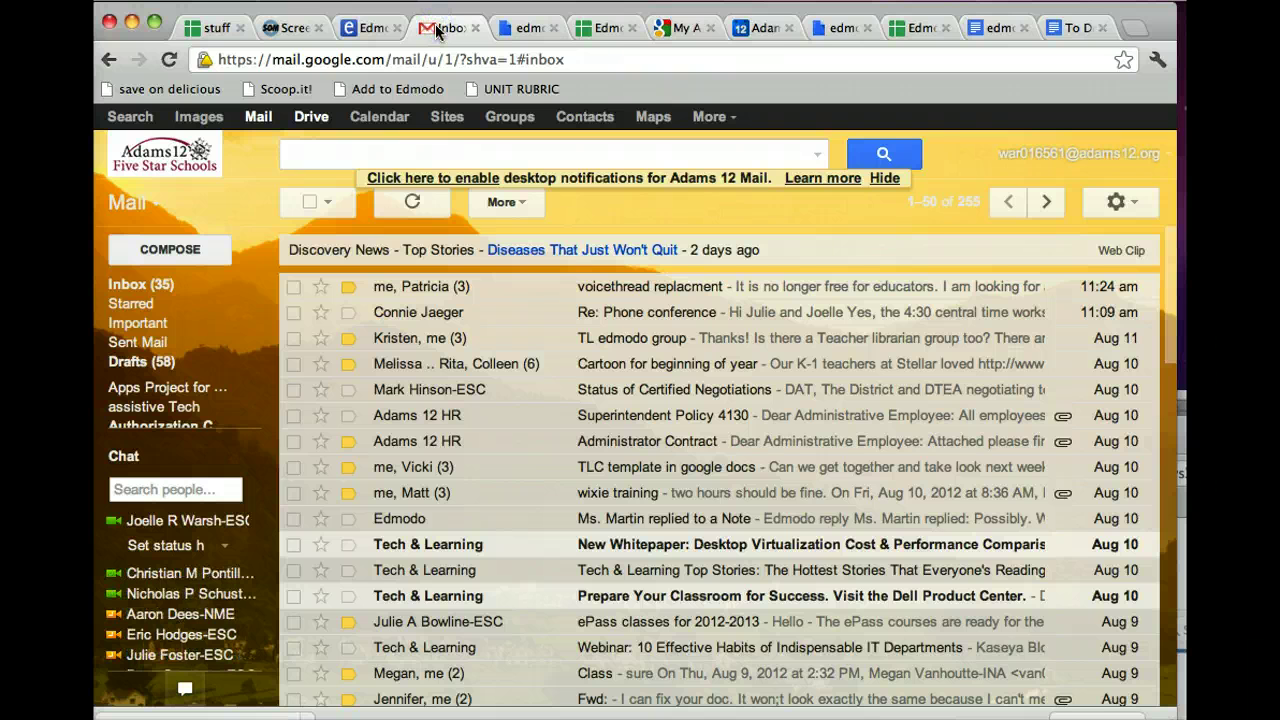
pyautogui.click(1108, 156)
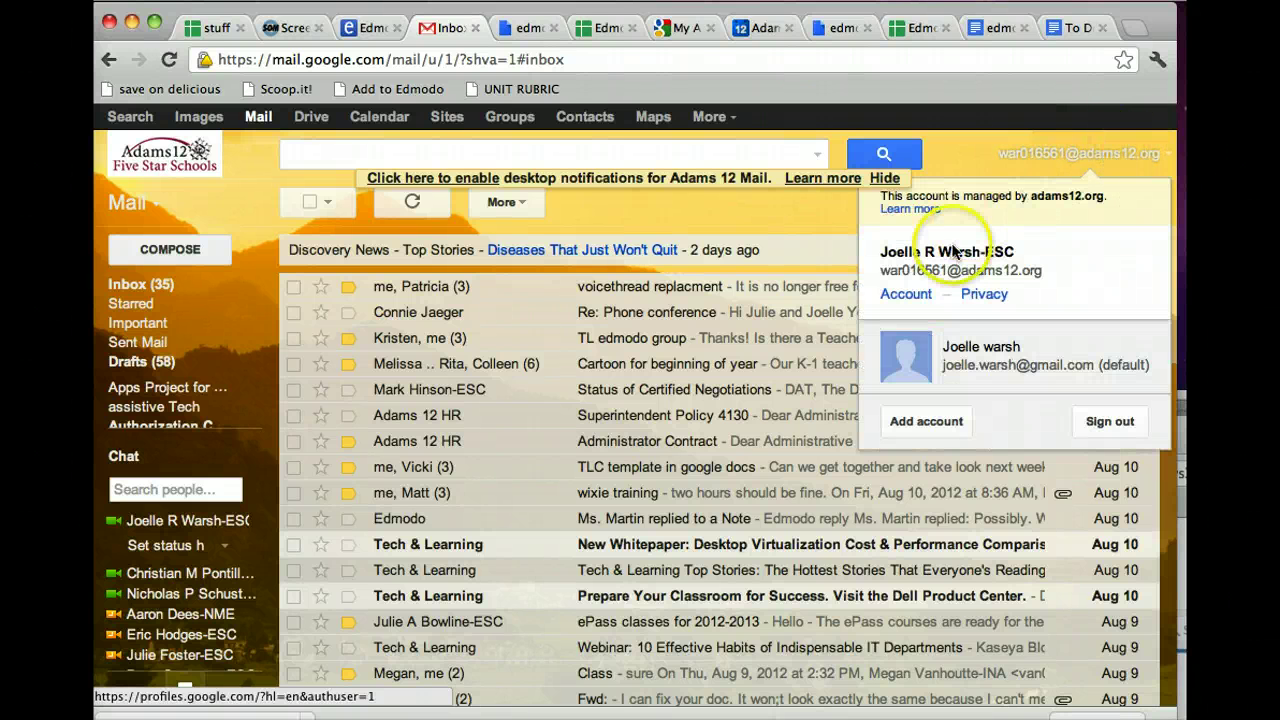
pyautogui.click(907, 296)
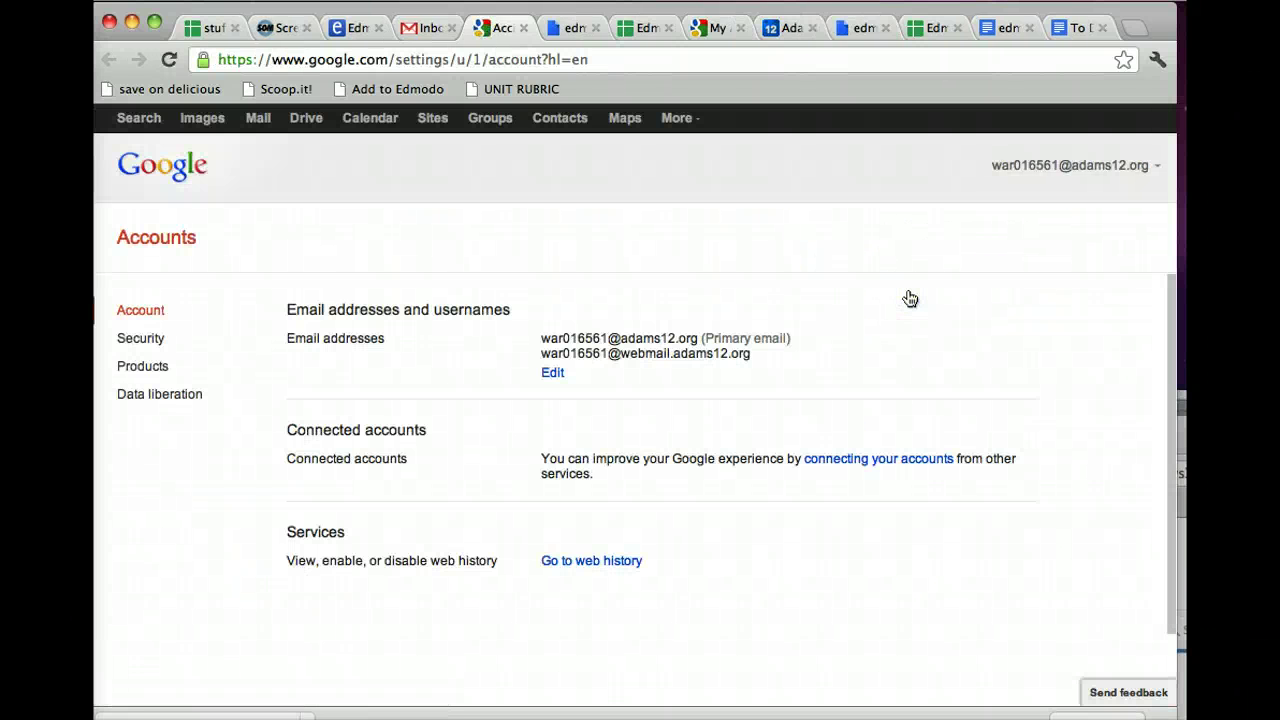
pyautogui.click(173, 389)
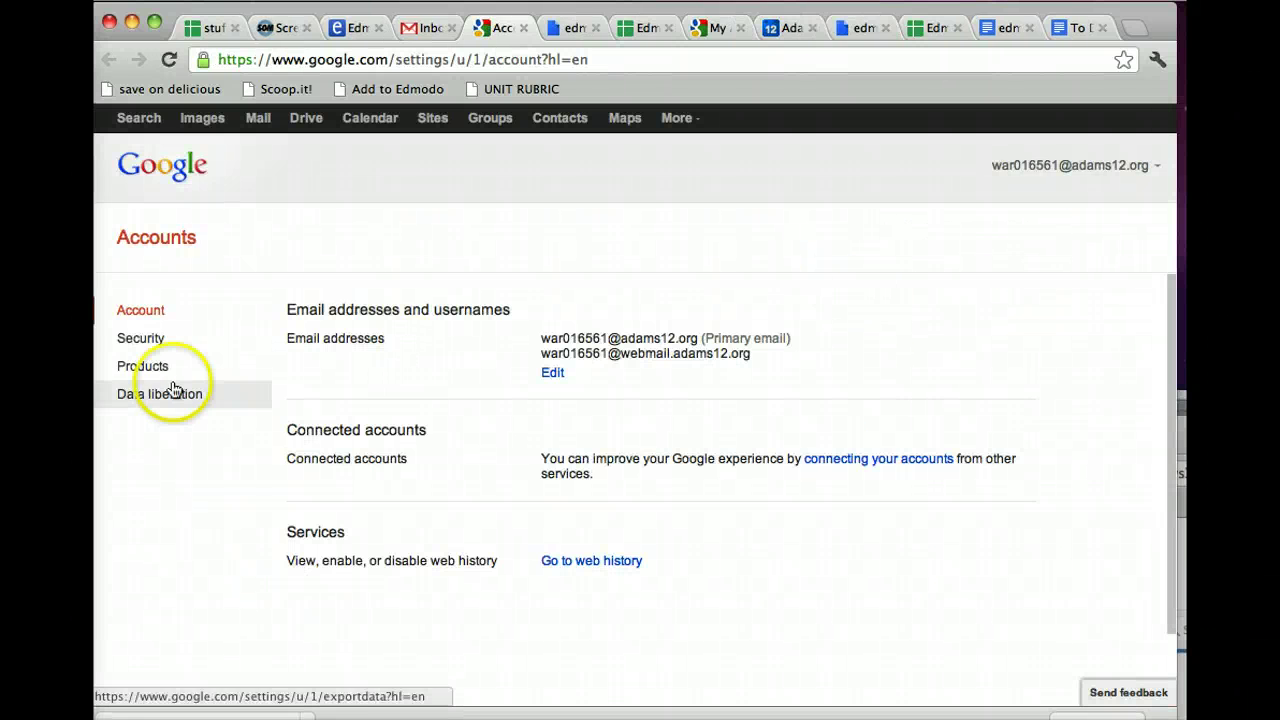
pyautogui.click(126, 341)
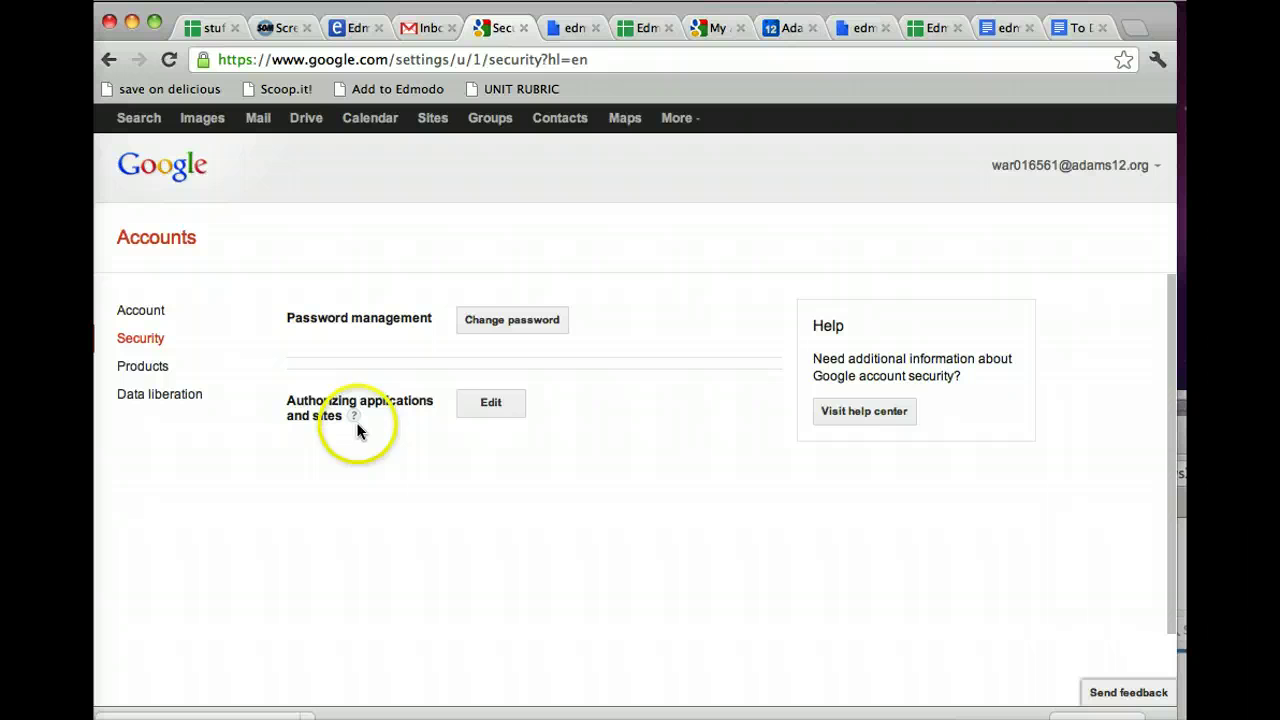
# Step: Revoke edmodo's access under Authorizing applications and sites in Google Accounts, then return to the Edmodo library
pyautogui.click(505, 404)
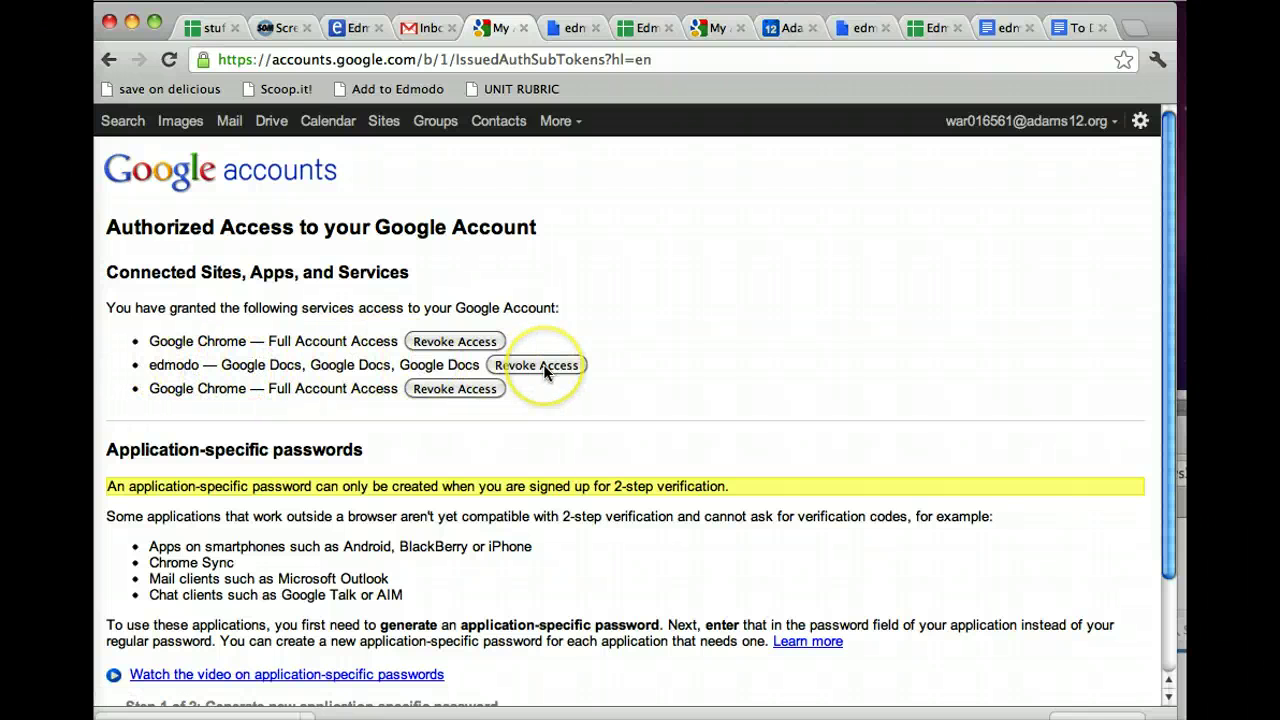
pyautogui.click(544, 366)
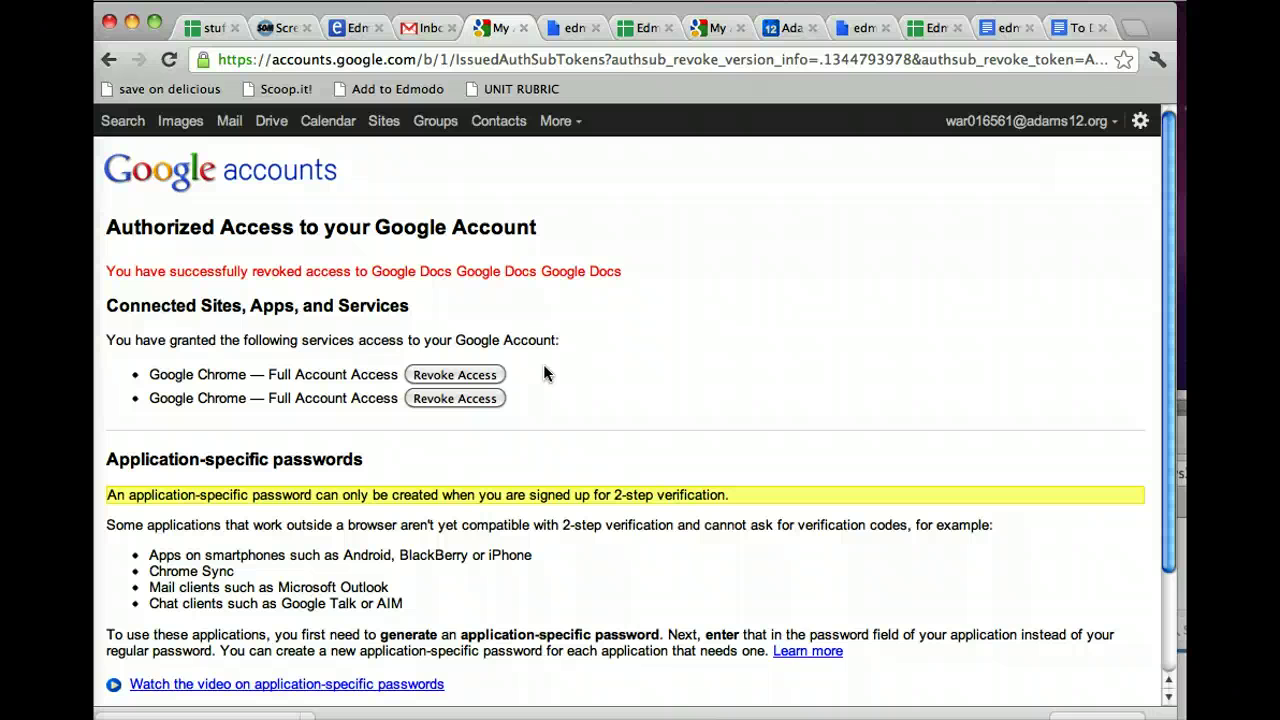
pyautogui.click(354, 30)
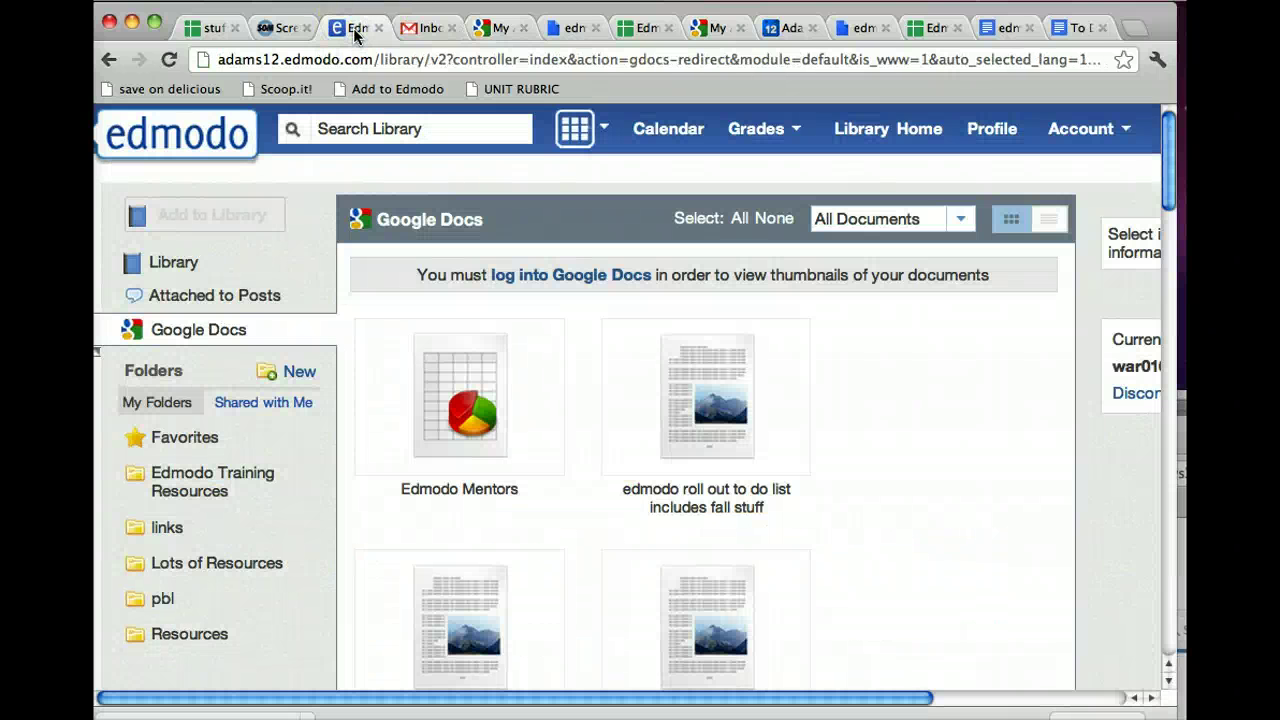
# Step: Disconnect the revoked Google account from the Edmodo library, then reopen the library's Google Docs section
pyautogui.click(205, 330)
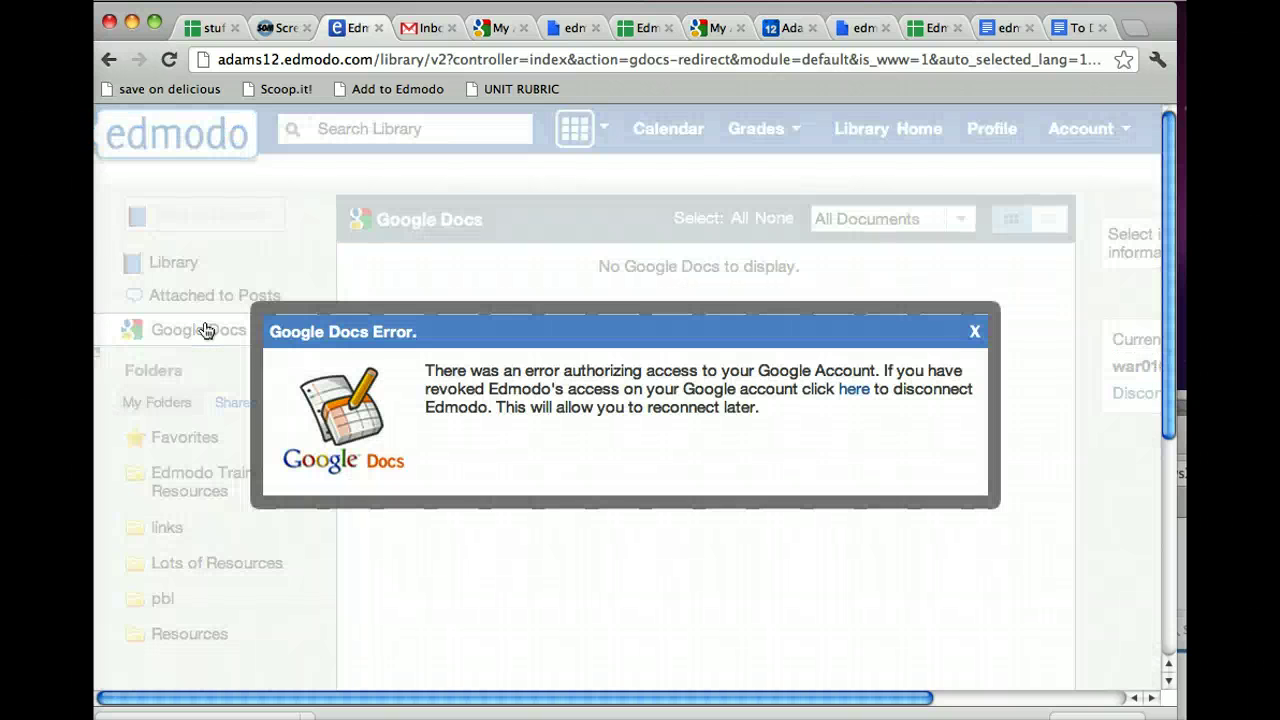
pyautogui.click(858, 391)
pyautogui.click(571, 455)
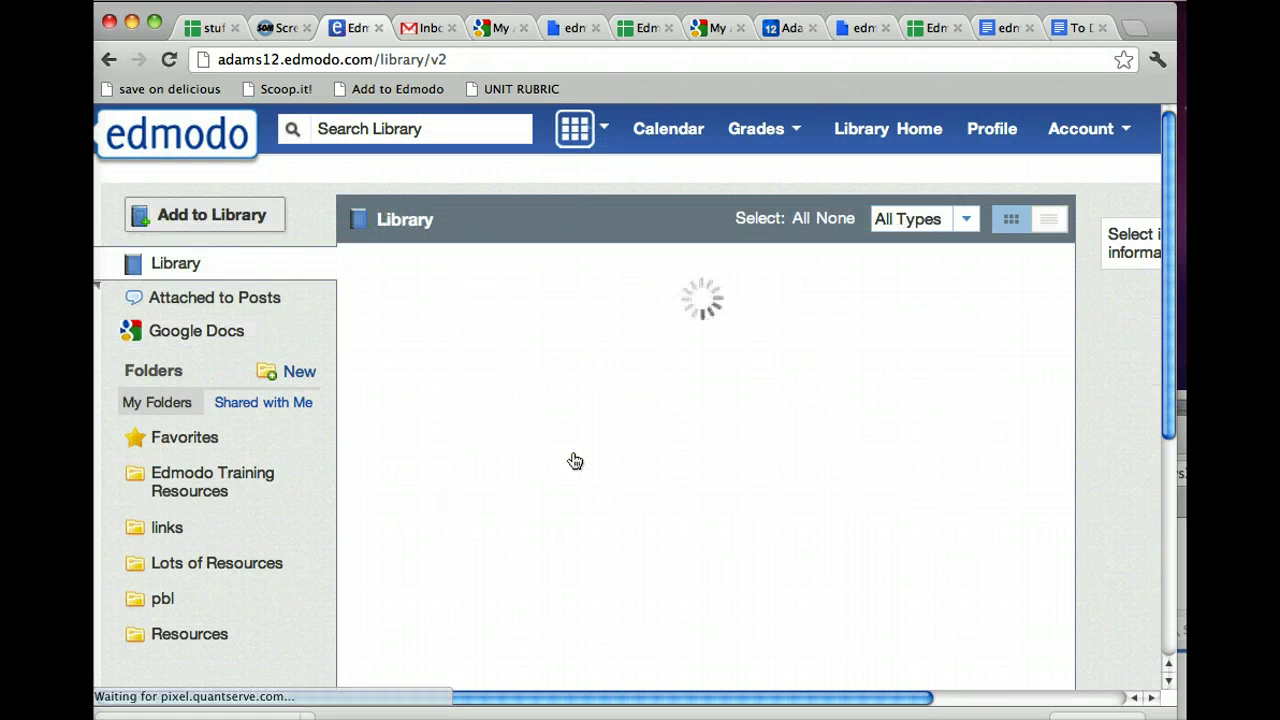
pyautogui.click(201, 331)
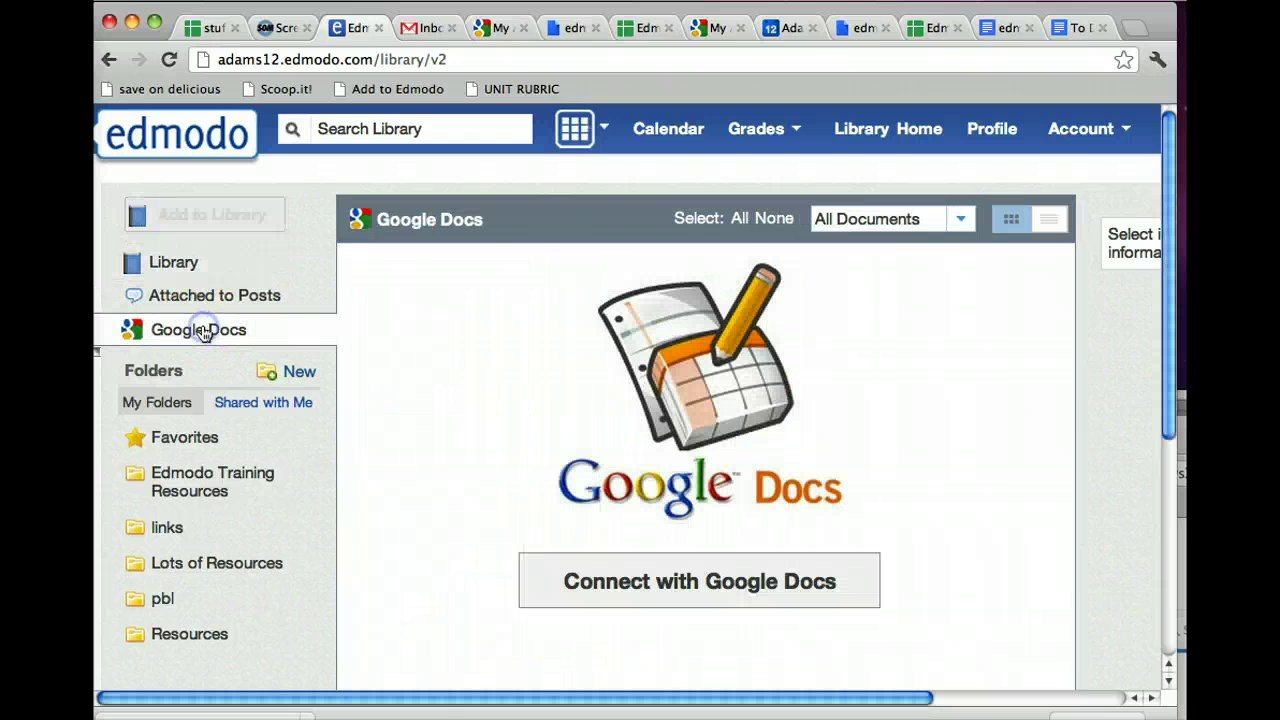
pyautogui.click(724, 581)
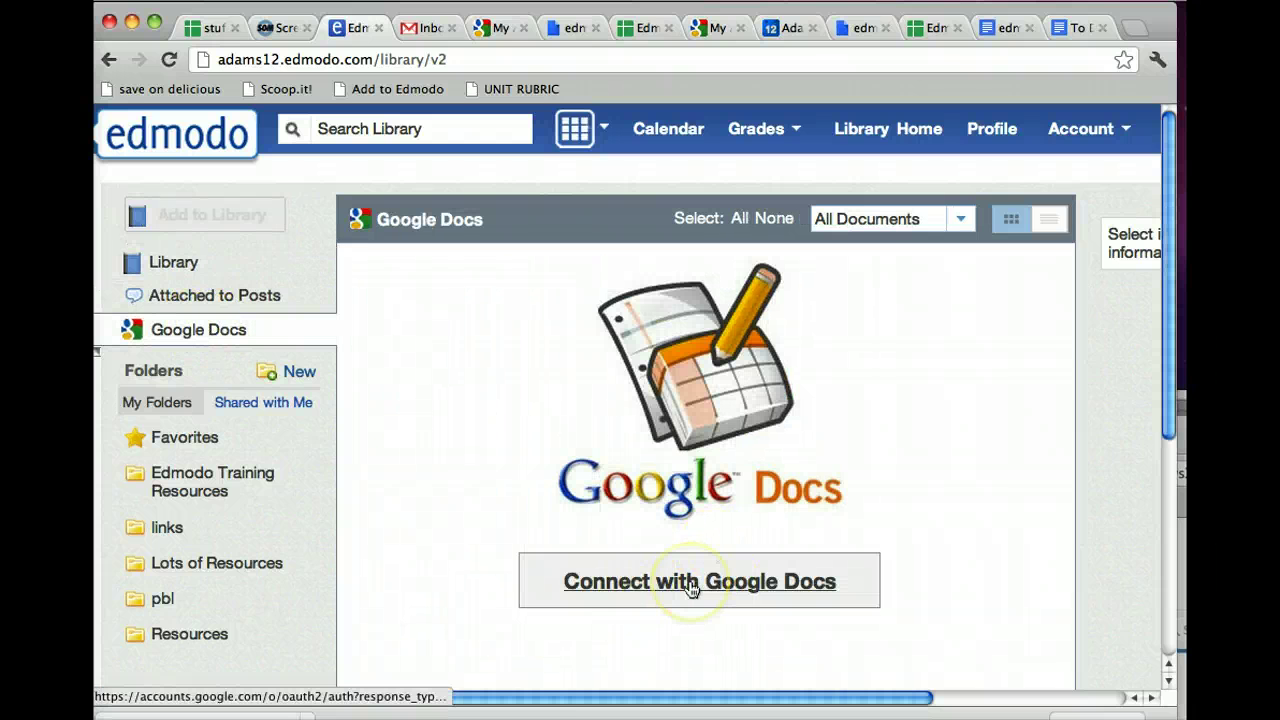